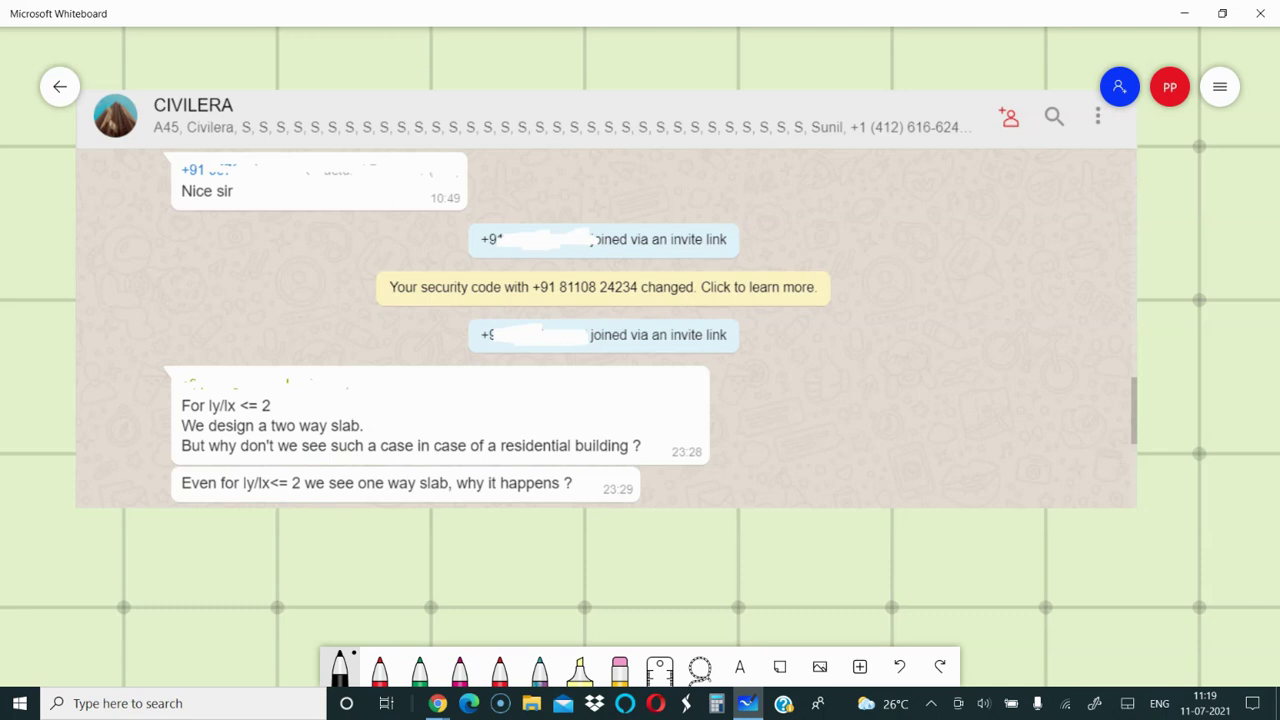
Scroll down past the pasted chat screenshot to an empty area of the grid
scroll(336, 509, down, 10)
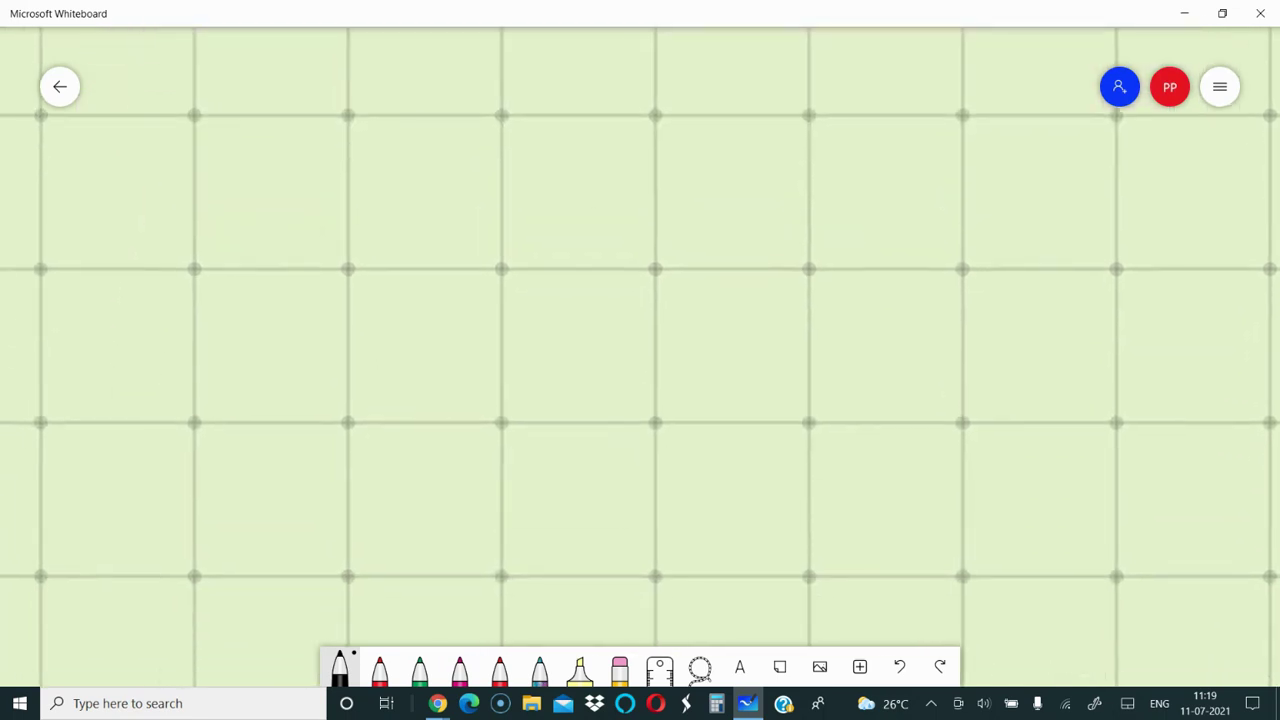
scroll(640, 357, down, 5)
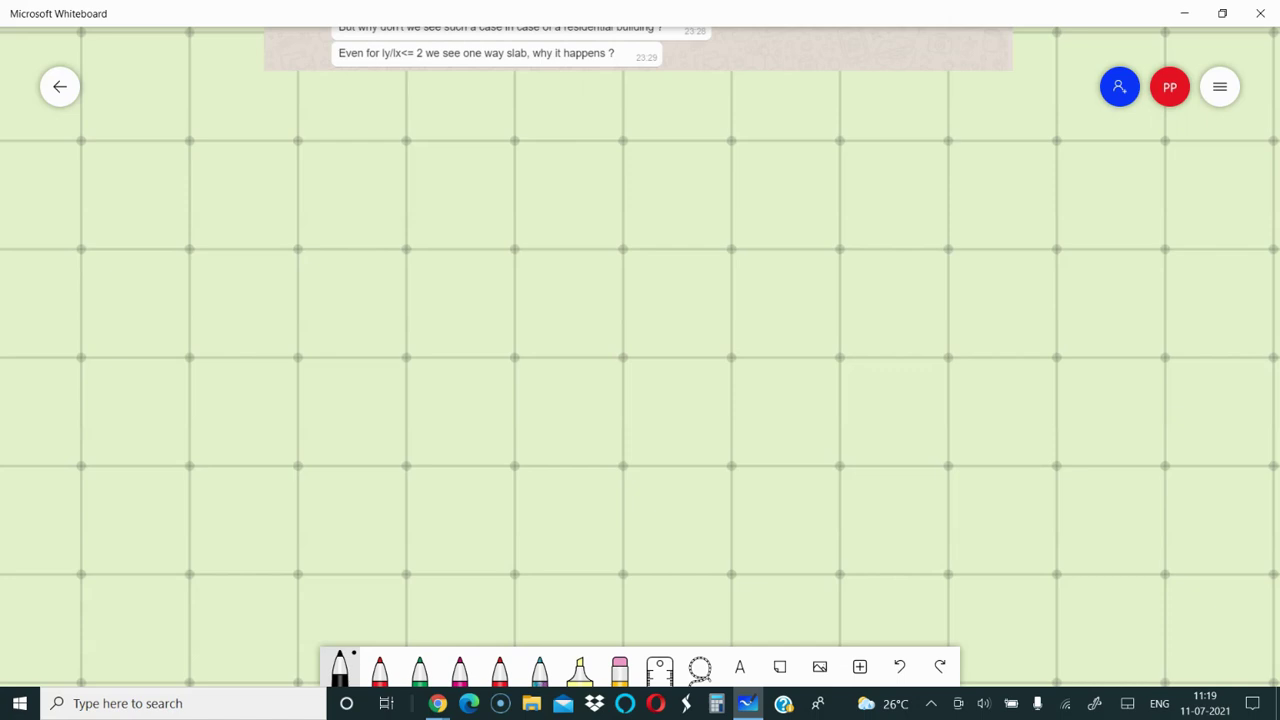
scroll(640, 357, down, 5)
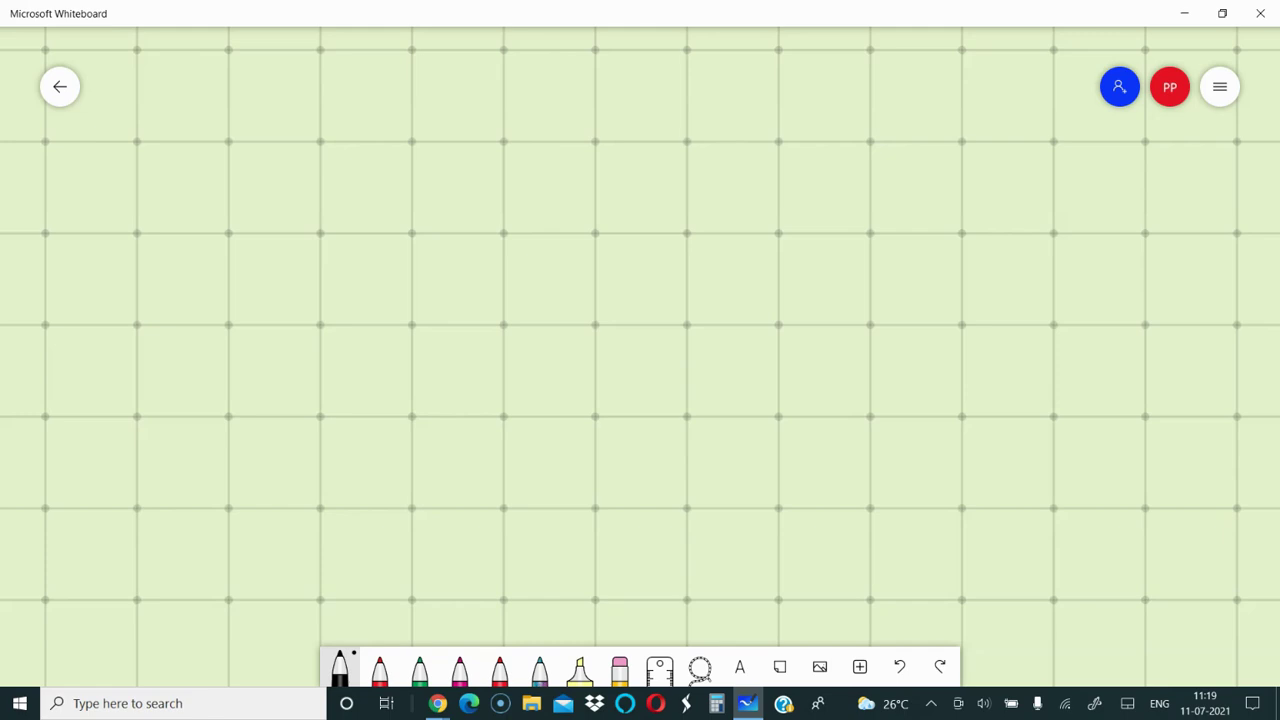
Sketch a slab rectangle with beam strips along both sides and a two-headed span arrow
mouse_move(507, 195)
mouse_down()
mouse_move(500, 375)
mouse_move(557, 202)
mouse_move(698, 205)
mouse_move(696, 450)
mouse_up()
mouse_move(499, 424)
mouse_down()
mouse_move(609, 477)
mouse_move(704, 458)
mouse_up()
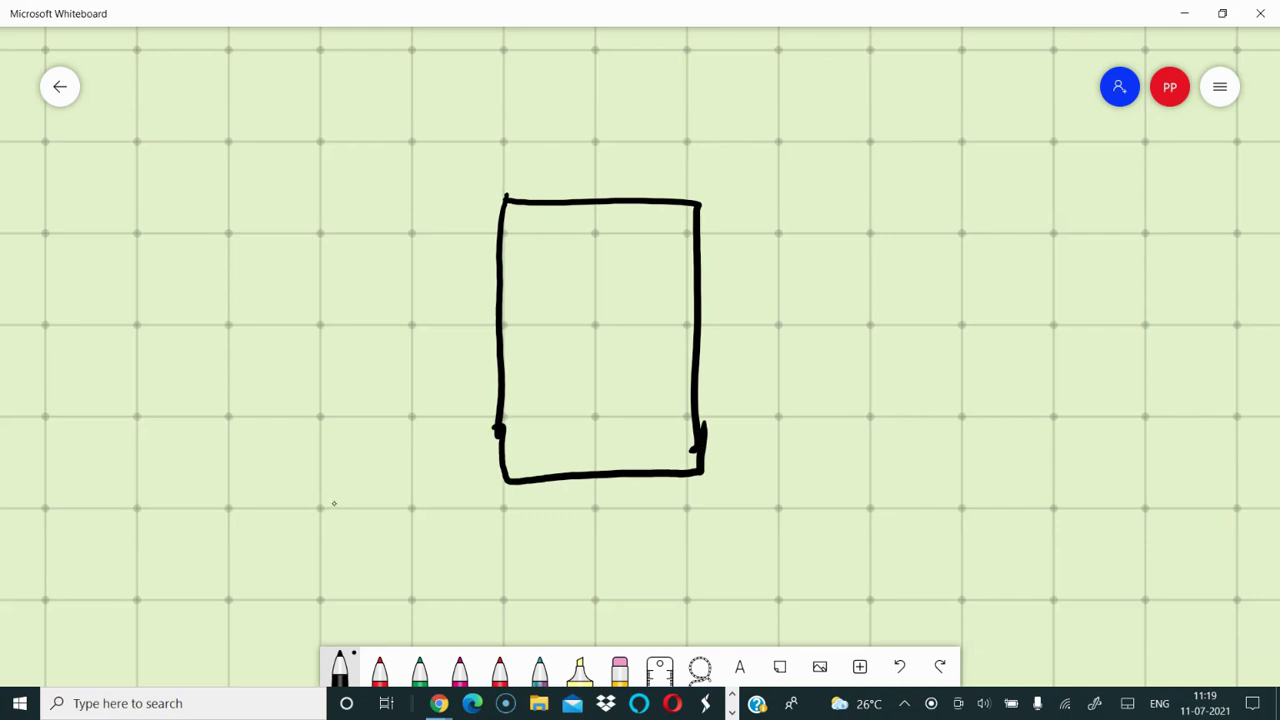
mouse_move(507, 197)
mouse_down()
mouse_move(466, 314)
mouse_move(470, 492)
mouse_move(510, 484)
mouse_up()
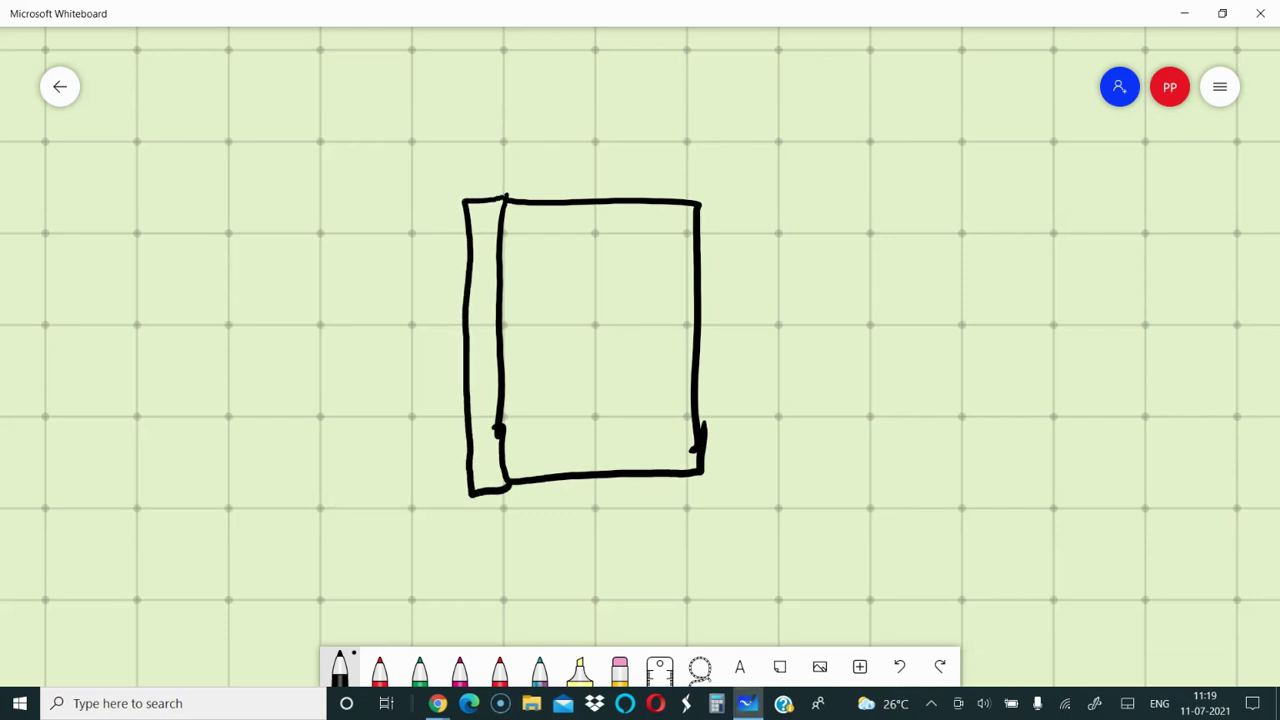
mouse_move(700, 206)
mouse_down()
mouse_move(731, 207)
mouse_move(718, 270)
mouse_move(700, 468)
mouse_up()
mouse_move(550, 335)
mouse_down()
mouse_move(633, 326)
mouse_move(628, 348)
mouse_move(568, 352)
mouse_up()
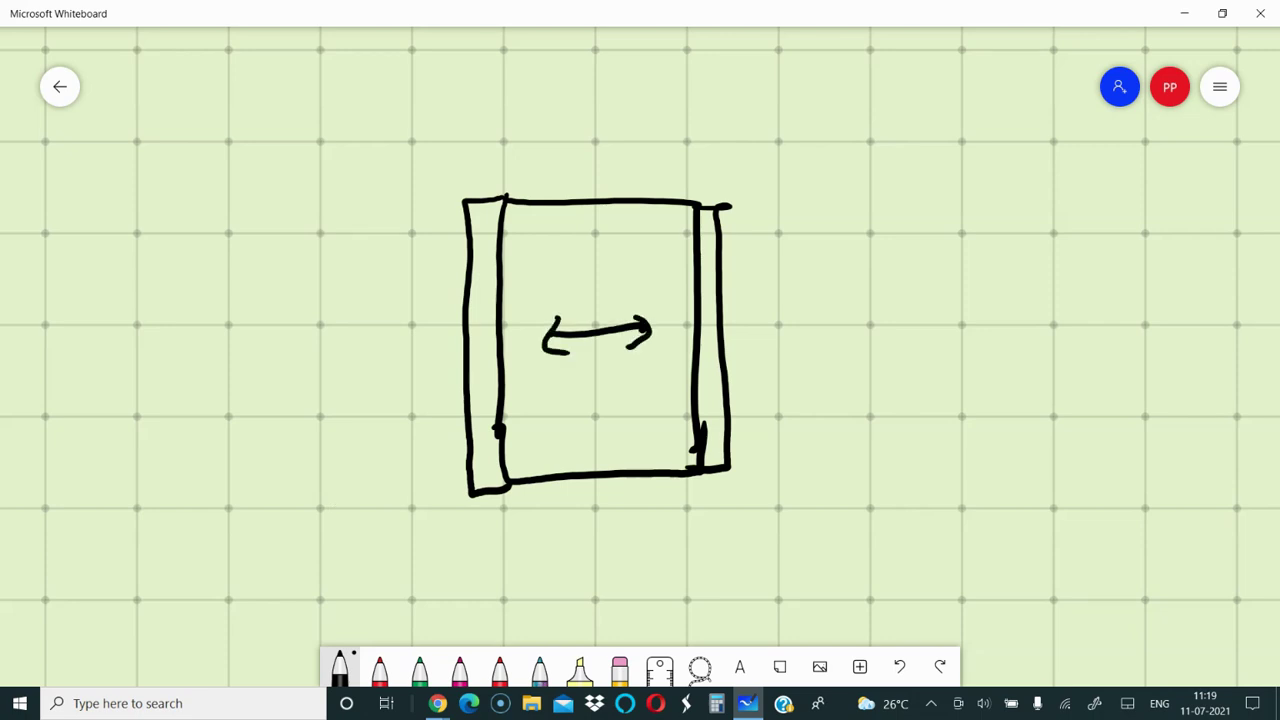
Draw a wider slab rectangle to the right with a beam strip along its top
drag(600, 340, 199, 309)
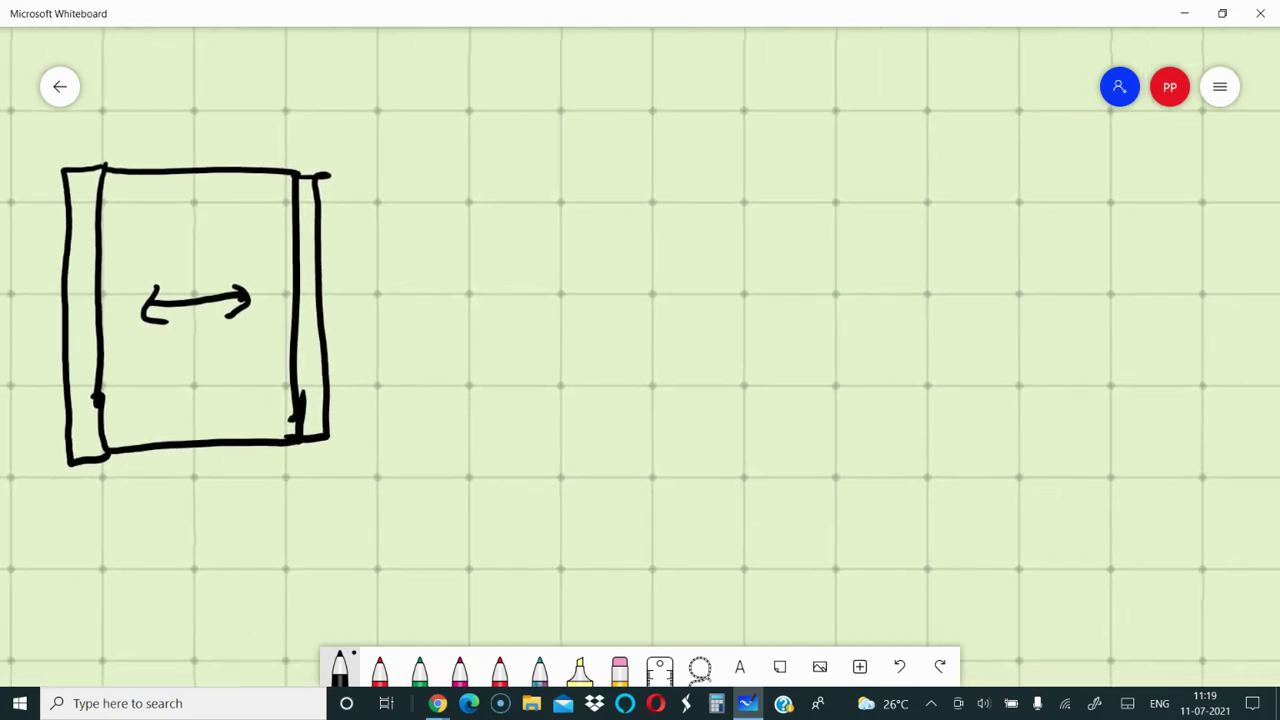
mouse_move(589, 214)
mouse_down()
mouse_move(951, 203)
mouse_move(571, 386)
mouse_move(963, 431)
mouse_move(966, 203)
mouse_up()
mouse_move(577, 198)
mouse_down()
mouse_move(752, 164)
mouse_move(957, 168)
mouse_move(978, 202)
mouse_up()
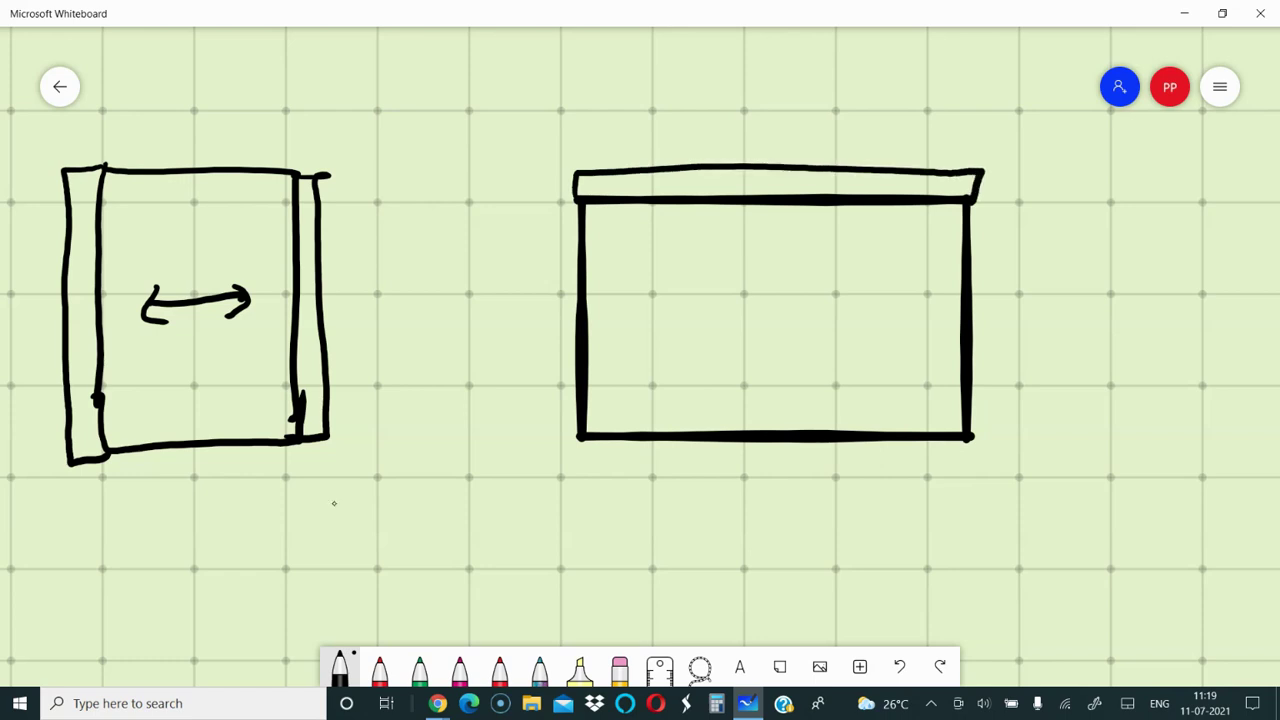
Replace the wider slab's top strip with left and right beams, corner columns and a span arrow
click(899, 666)
mouse_move(577, 199)
mouse_down()
mouse_move(540, 318)
mouse_move(578, 432)
mouse_up()
mouse_move(972, 202)
mouse_down()
mouse_move(1024, 203)
mouse_move(1010, 430)
mouse_move(988, 408)
mouse_move(1016, 412)
mouse_move(984, 216)
mouse_move(996, 214)
mouse_up()
drag(548, 206, 558, 228)
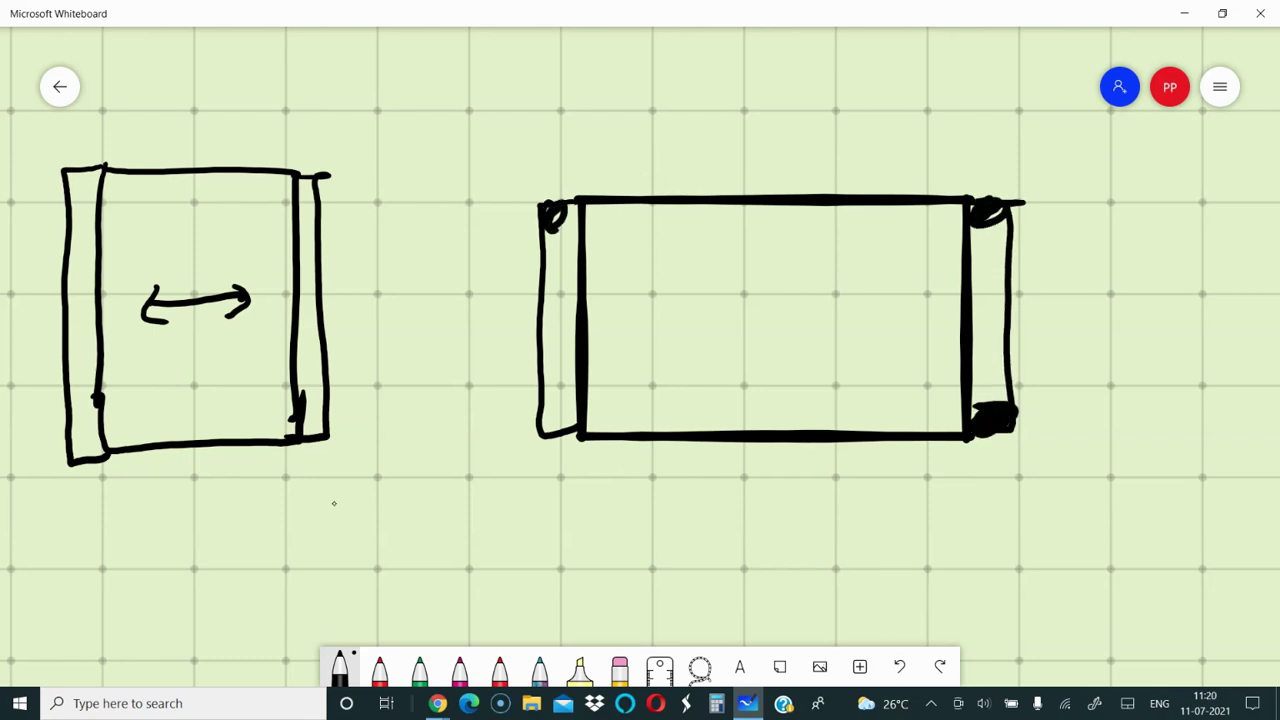
drag(566, 400, 548, 426)
drag(698, 308, 842, 312)
drag(694, 314, 740, 342)
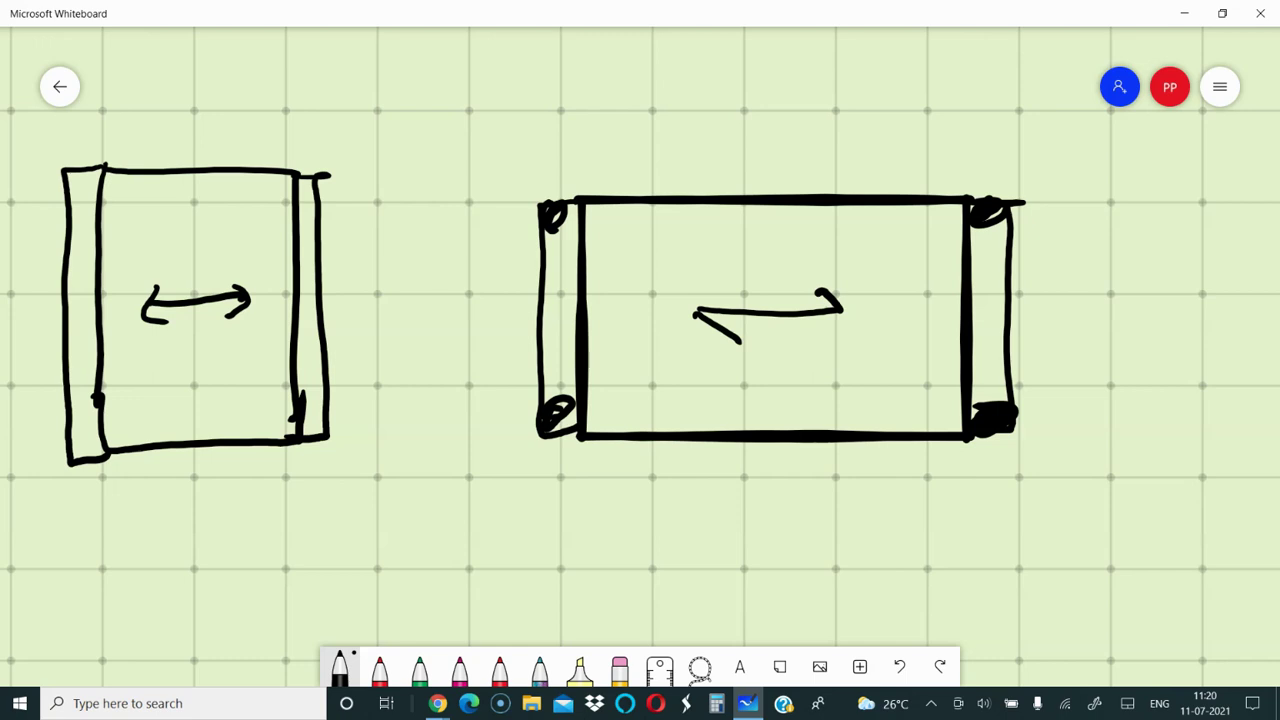
Mark section lines above and below the wider slab, then lasso-select the drawing
drag(792, 194, 830, 116)
drag(772, 448, 766, 512)
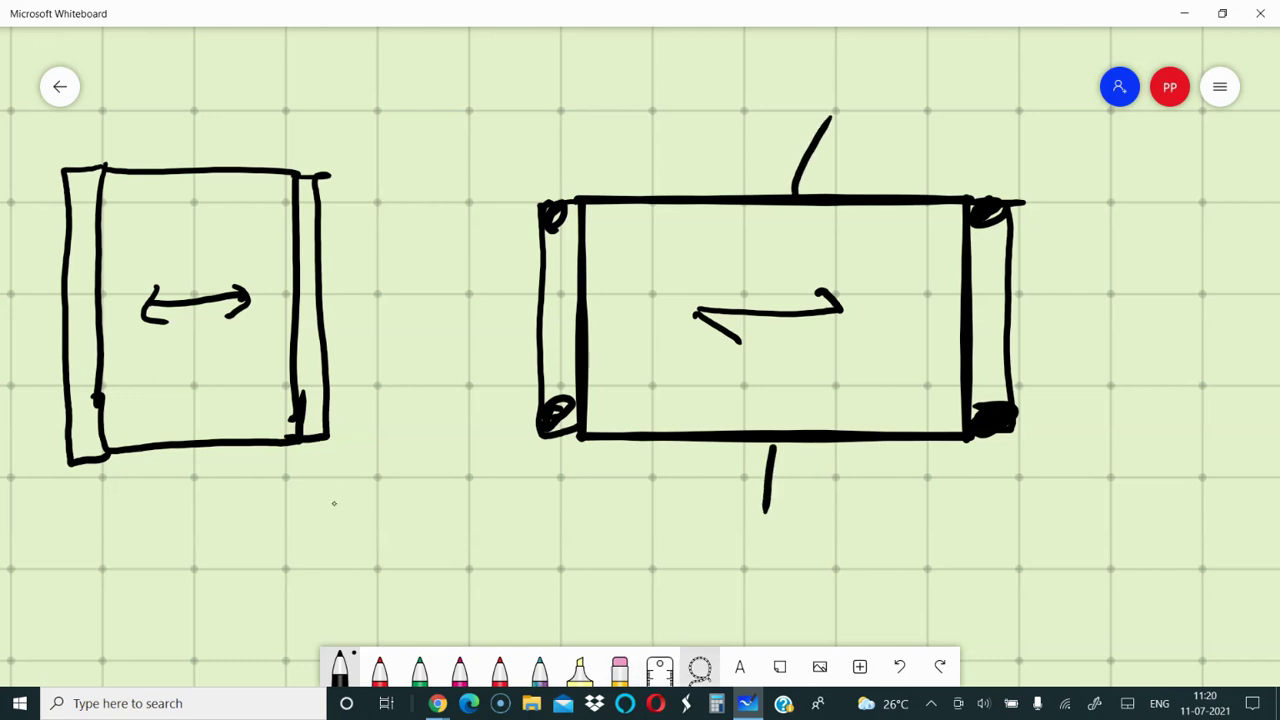
click(700, 666)
mouse_move(760, 75)
mouse_down()
mouse_move(771, 563)
mouse_move(943, 114)
mouse_move(840, 118)
mouse_move(900, 115)
mouse_up()
Delete the wider slab, the leftover slash stroke and the first slab sketch
click(820, 133)
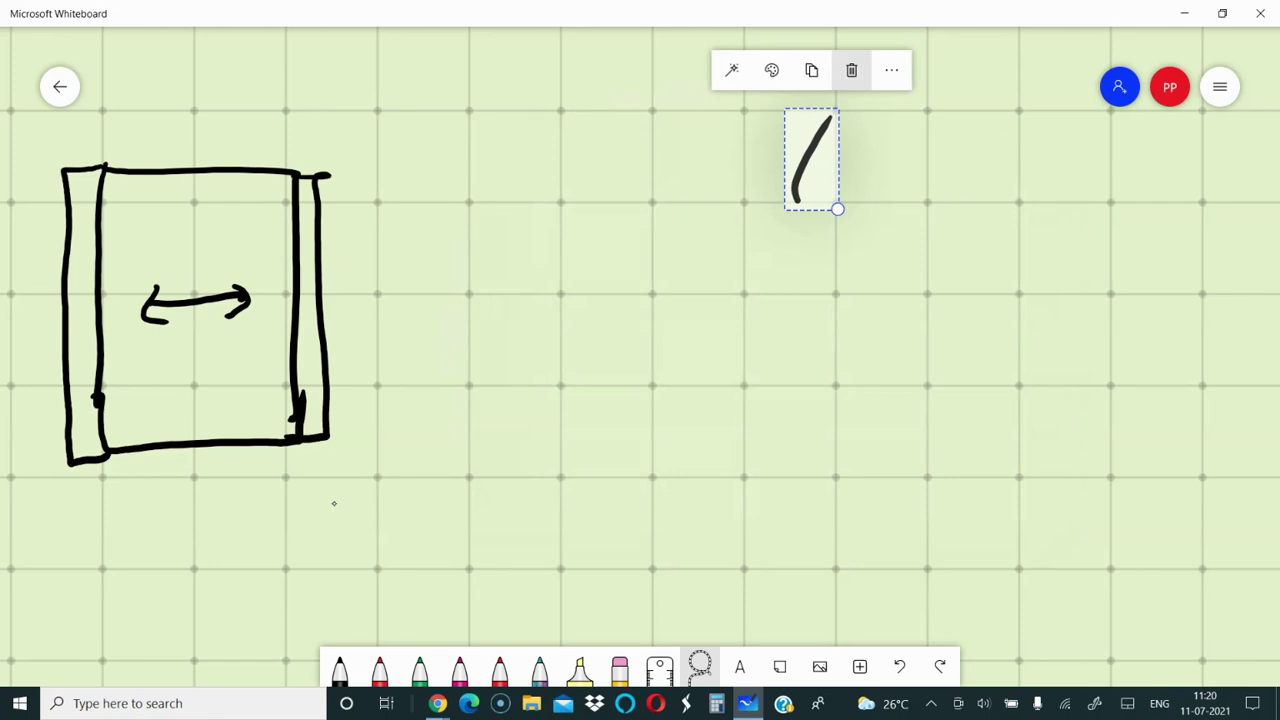
click(849, 57)
mouse_move(200, 85)
mouse_down()
mouse_move(114, 90)
mouse_move(386, 329)
mouse_move(200, 85)
mouse_up()
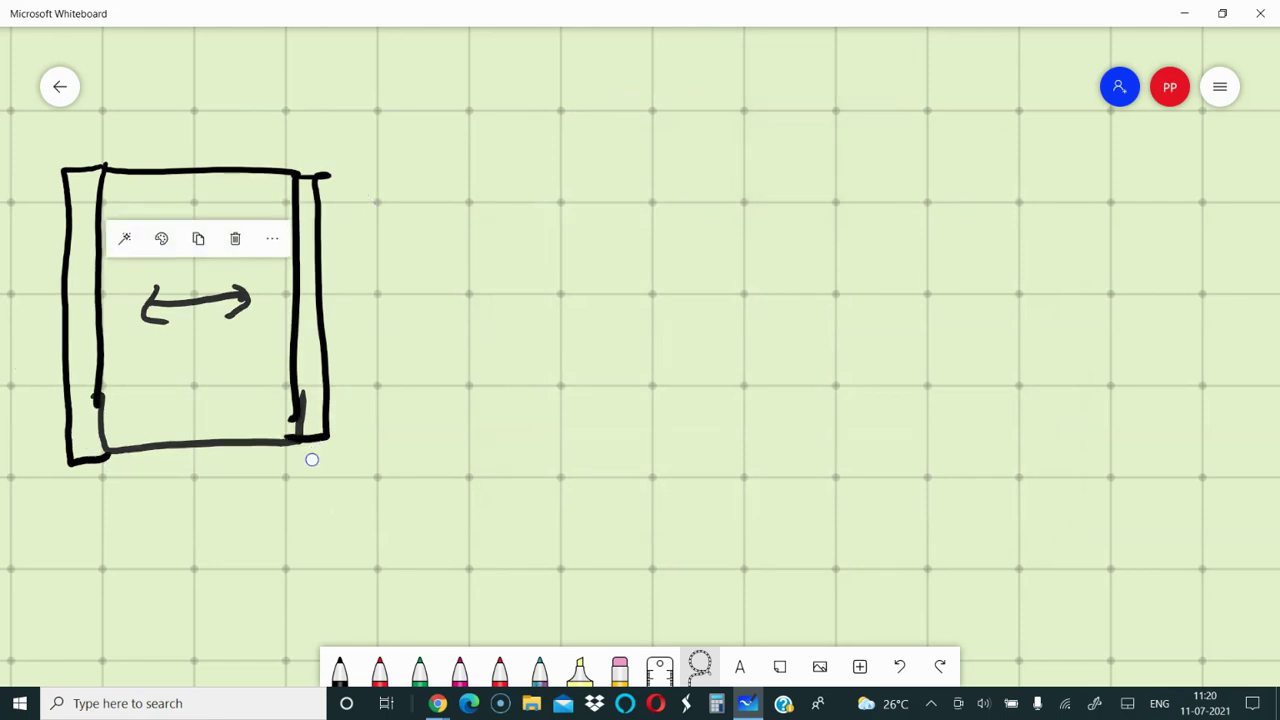
drag(311, 457, 451, 457)
drag(220, 500, 334, 500)
mouse_move(480, 129)
mouse_down()
mouse_move(257, 486)
mouse_move(640, 420)
mouse_move(485, 130)
mouse_up()
click(525, 90)
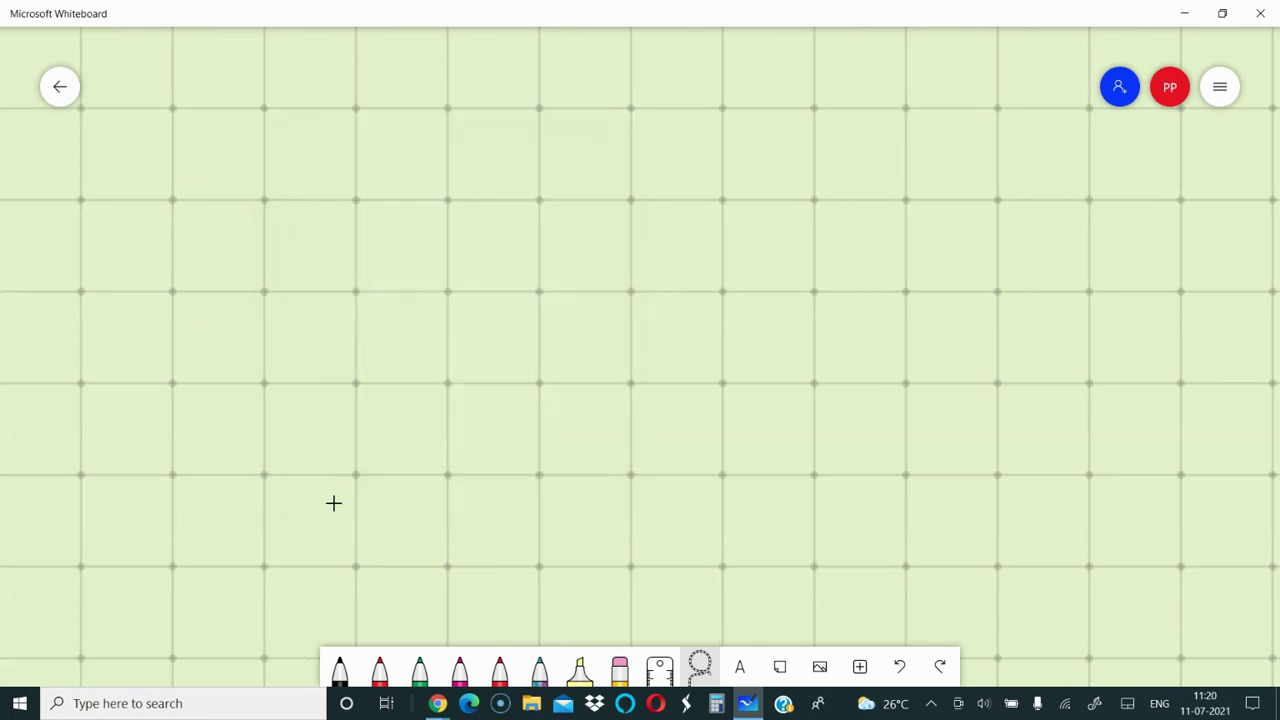
Draw a new slab rectangle outline in black ink on the empty grid
click(340, 666)
mouse_move(545, 224)
mouse_down()
mouse_move(574, 440)
mouse_move(980, 446)
mouse_move(1006, 220)
mouse_move(542, 220)
mouse_up()
scroll(640, 357, right, 3)
Start the outer beam outline, then draw red columns at all four corners
mouse_move(340, 210)
mouse_down()
mouse_move(336, 487)
mouse_move(862, 481)
mouse_move(866, 237)
mouse_move(630, 205)
mouse_move(348, 205)
mouse_up()
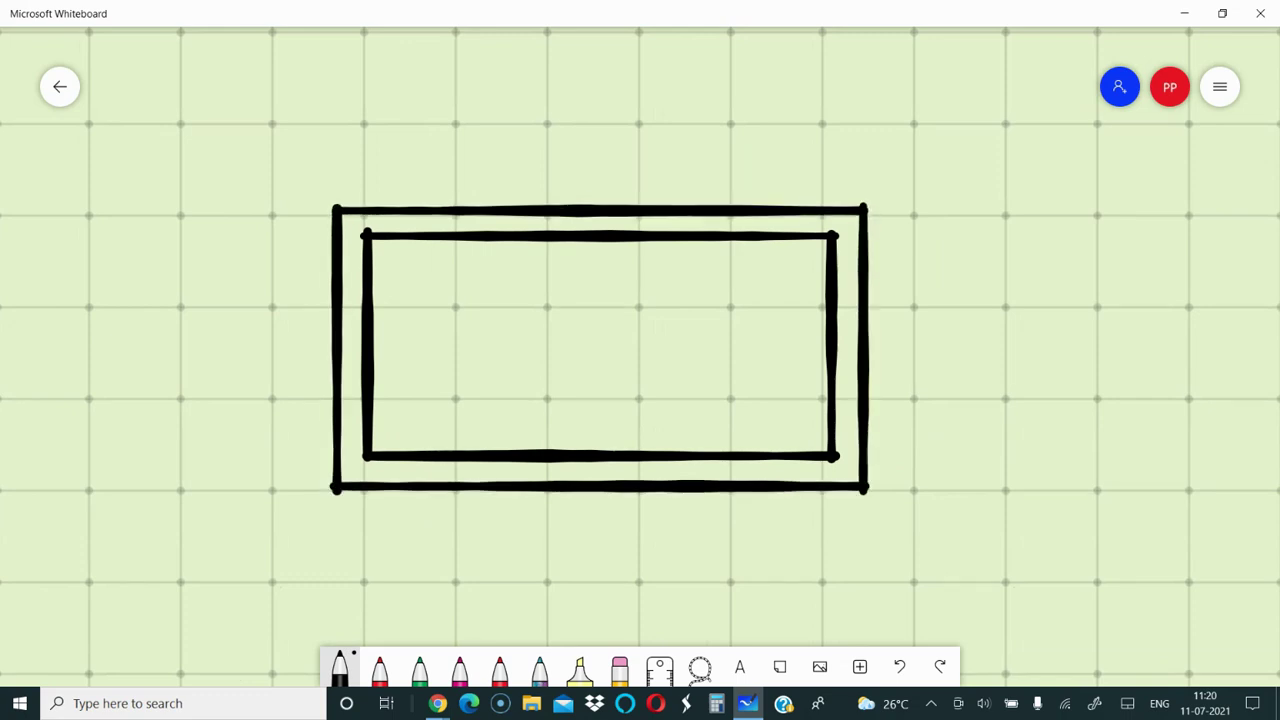
click(380, 667)
drag(362, 470, 342, 484)
drag(838, 462, 849, 467)
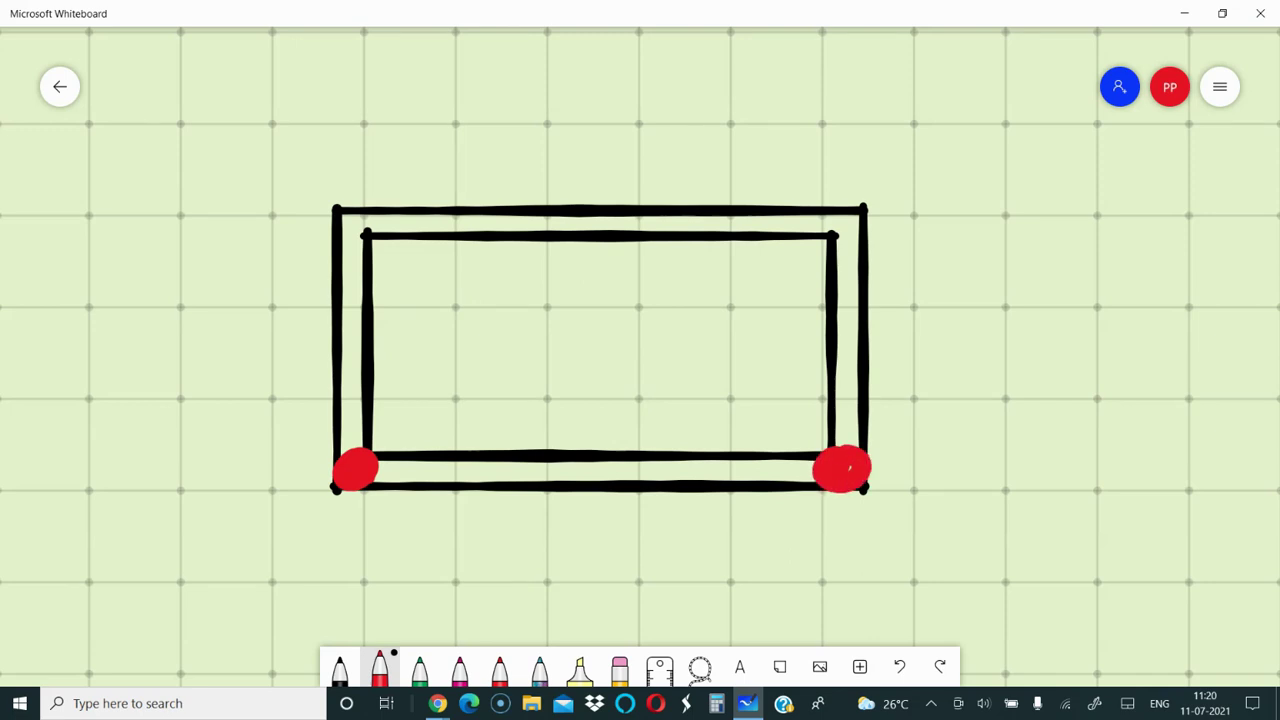
drag(842, 228, 858, 218)
mouse_move(340, 218)
mouse_down()
mouse_move(350, 230)
mouse_move(370, 215)
mouse_move(395, 240)
mouse_move(385, 200)
mouse_up()
Enlarge the lower-left, lower-right and upper-right red columns, then return to black ink
mouse_move(360, 465)
mouse_down()
mouse_move(400, 470)
mouse_move(330, 490)
mouse_move(325, 460)
mouse_up()
mouse_move(835, 468)
mouse_down()
mouse_move(825, 425)
mouse_move(855, 440)
mouse_move(842, 440)
mouse_up()
mouse_move(785, 220)
mouse_down()
mouse_move(800, 215)
mouse_move(770, 212)
mouse_move(820, 228)
mouse_move(800, 227)
mouse_up()
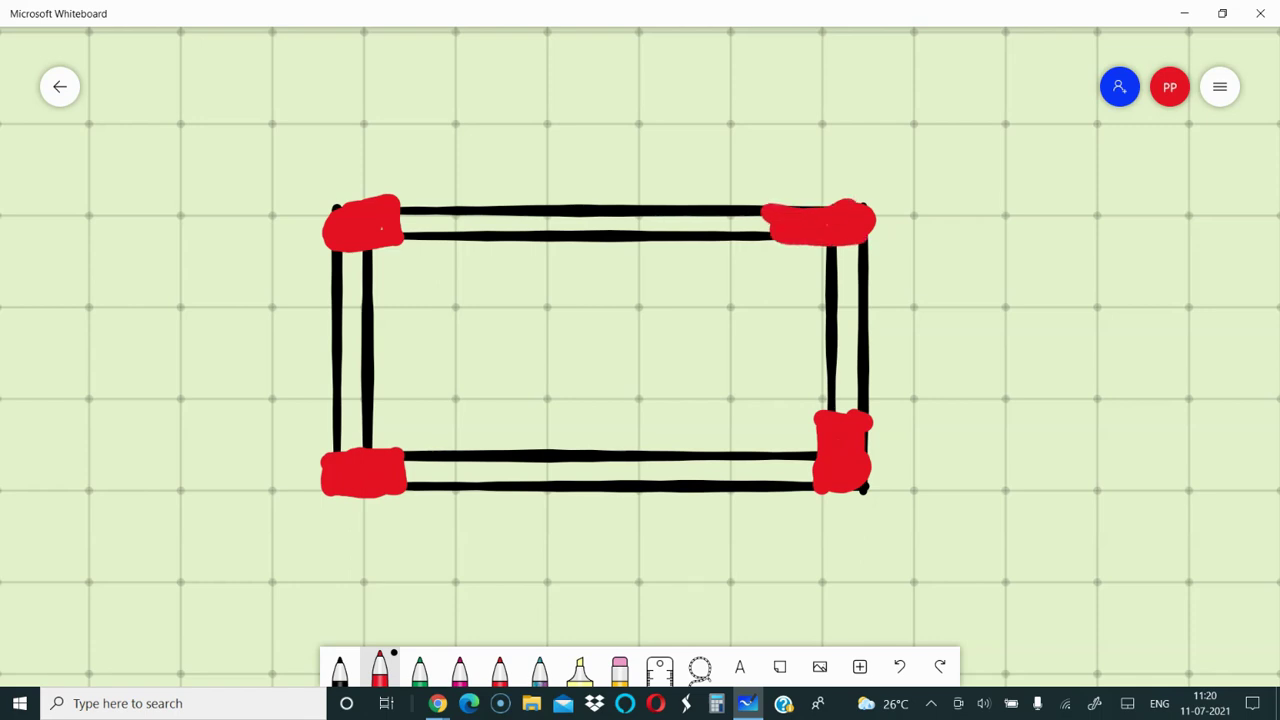
click(340, 666)
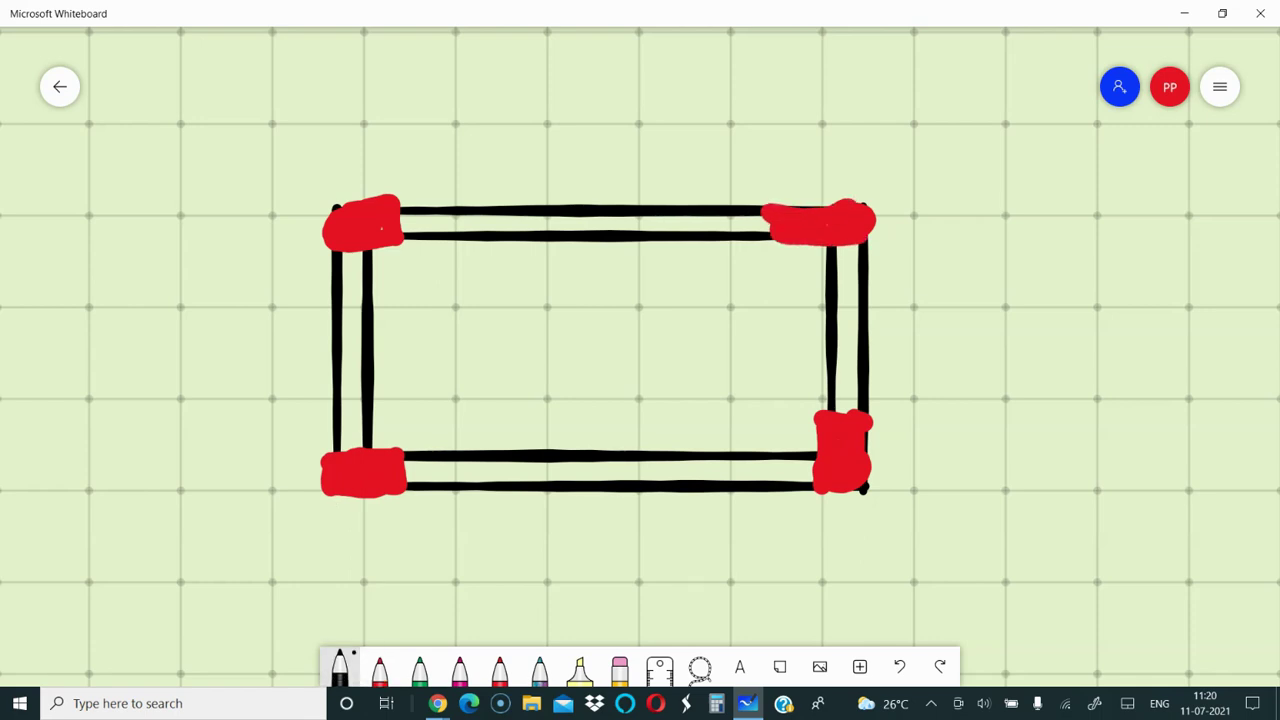
Handwrite 3 beside the short side, 6·05 above the slab and 2 inside it
drag(224, 352, 174, 390)
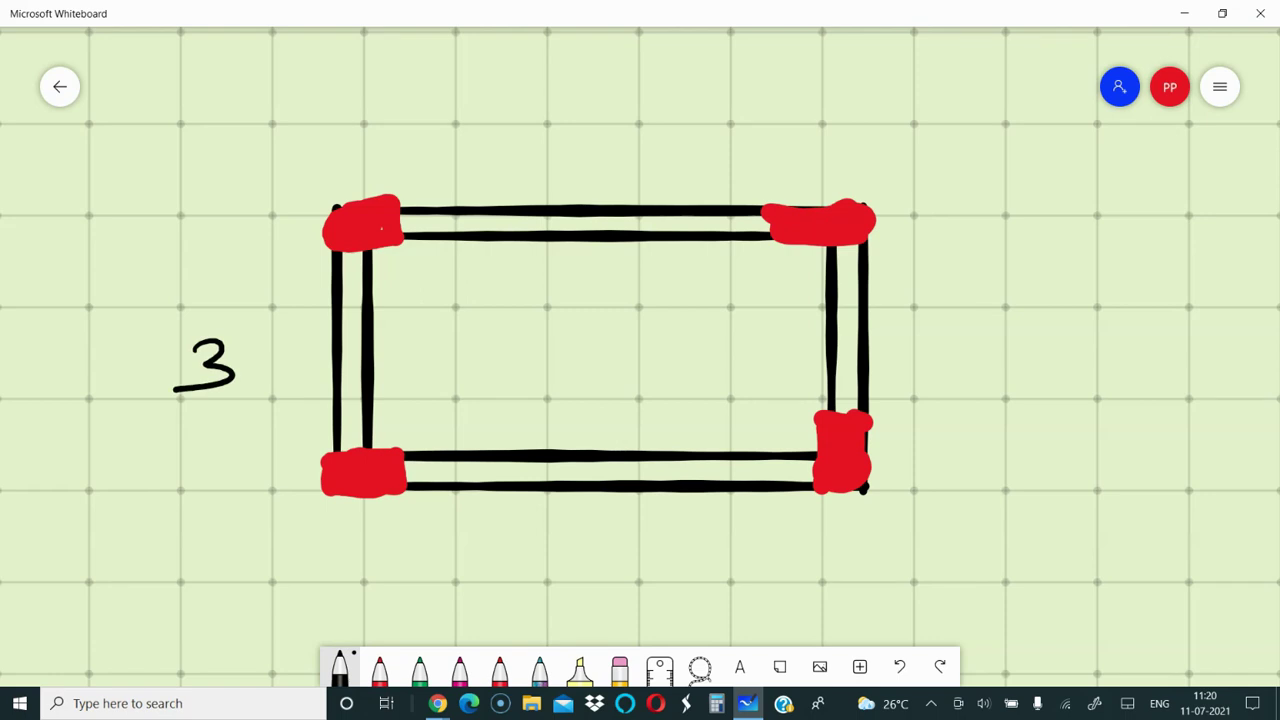
drag(572, 104, 553, 134)
click(606, 122)
mouse_move(640, 112)
mouse_down()
mouse_move(658, 128)
mouse_move(642, 110)
mouse_up()
mouse_move(680, 102)
mouse_down()
mouse_move(713, 100)
mouse_move(664, 150)
mouse_up()
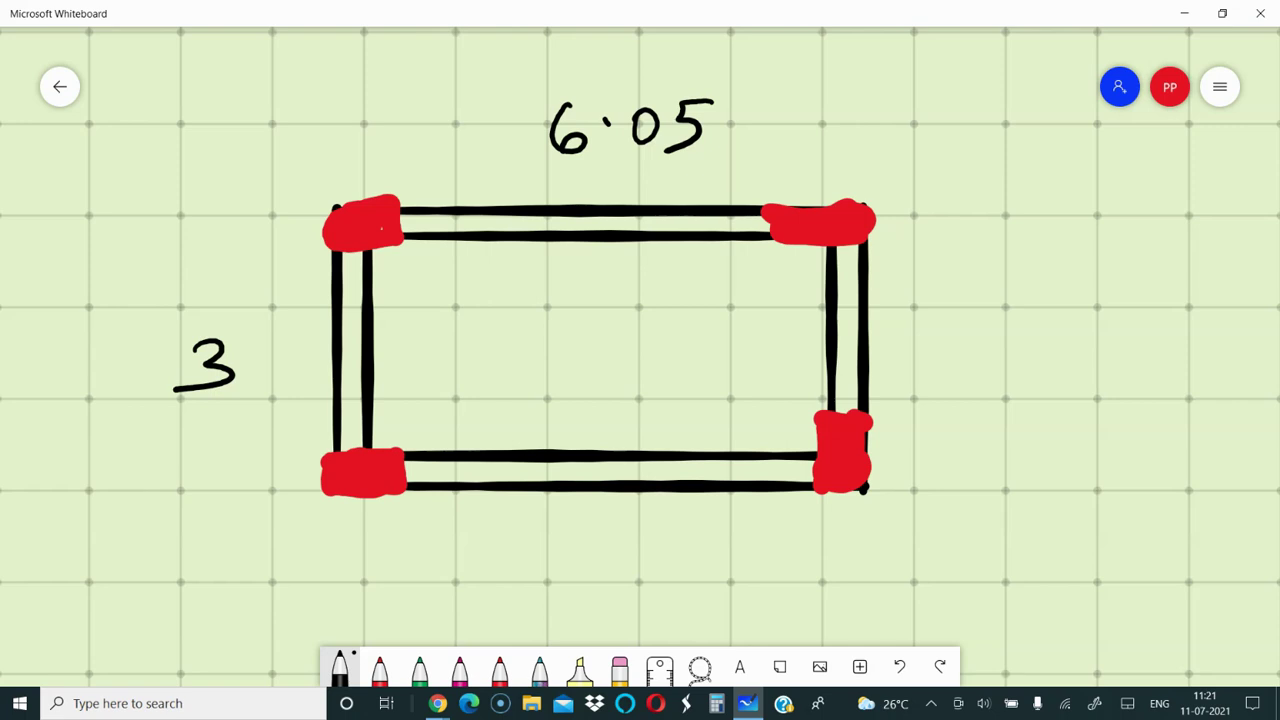
mouse_move(580, 322)
mouse_down()
mouse_move(605, 290)
mouse_move(630, 345)
mouse_up()
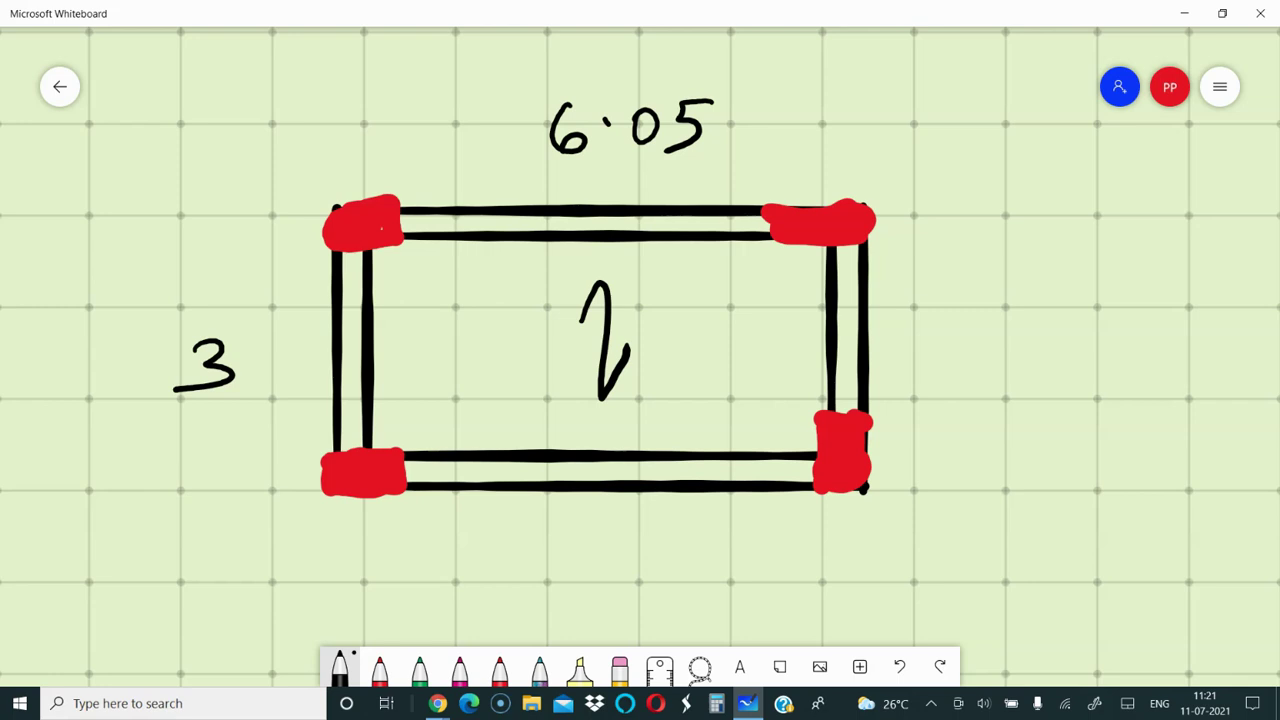
scroll(640, 360, down, 3)
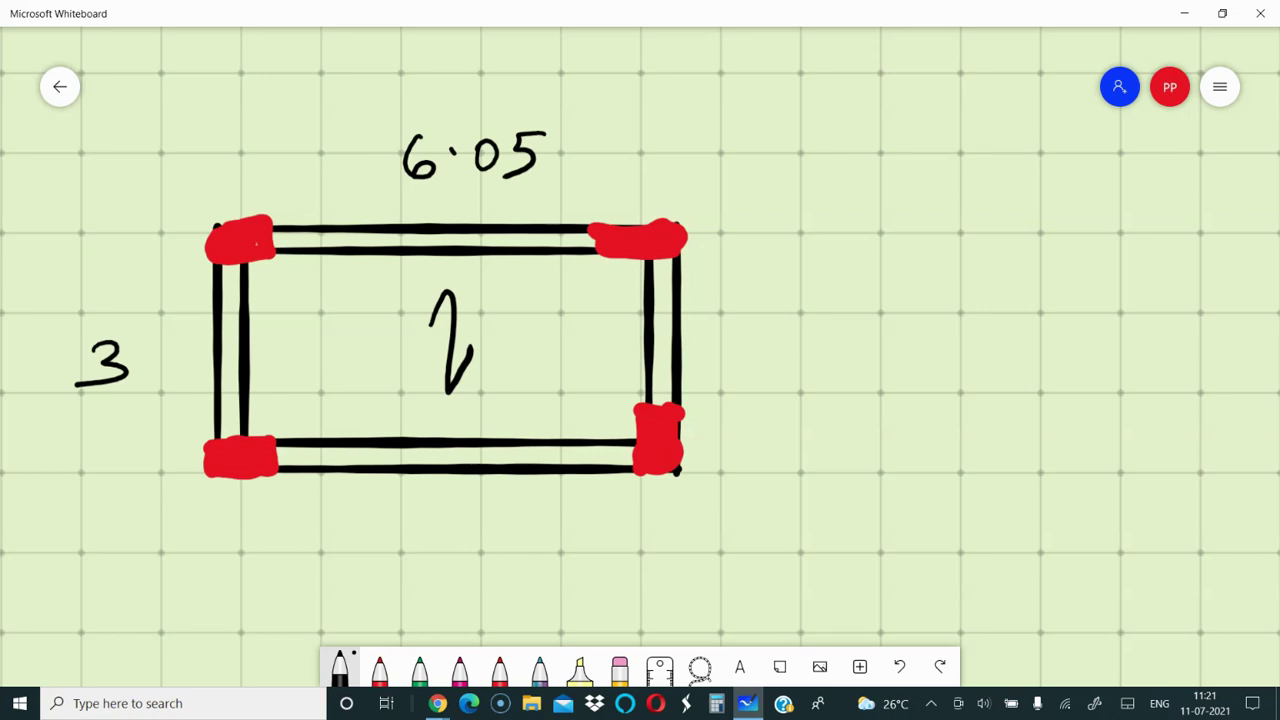
Circle 6·05, then write 5·99 beside it and circle it
mouse_move(478, 95)
mouse_down()
mouse_move(452, 98)
mouse_move(395, 214)
mouse_move(588, 112)
mouse_move(500, 84)
mouse_up()
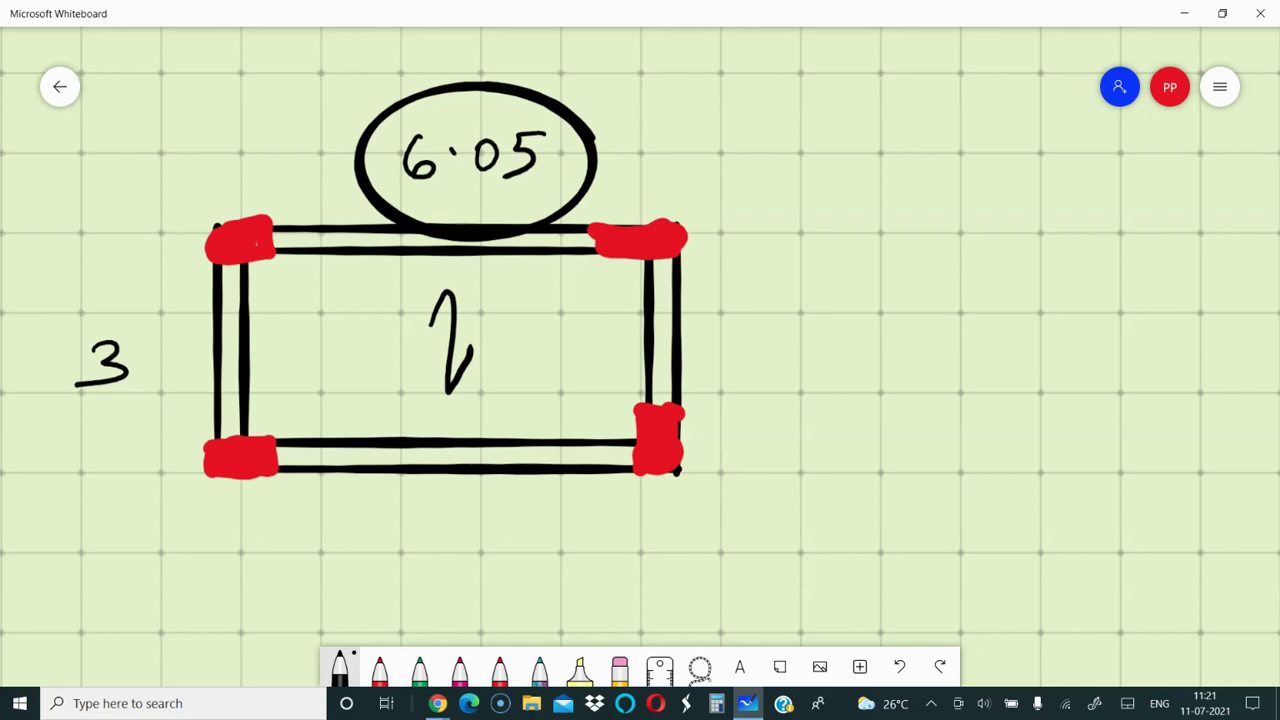
mouse_move(680, 85)
mouse_down()
mouse_move(657, 88)
mouse_move(645, 128)
mouse_up()
click(700, 100)
drag(748, 84, 742, 132)
drag(792, 80, 791, 132)
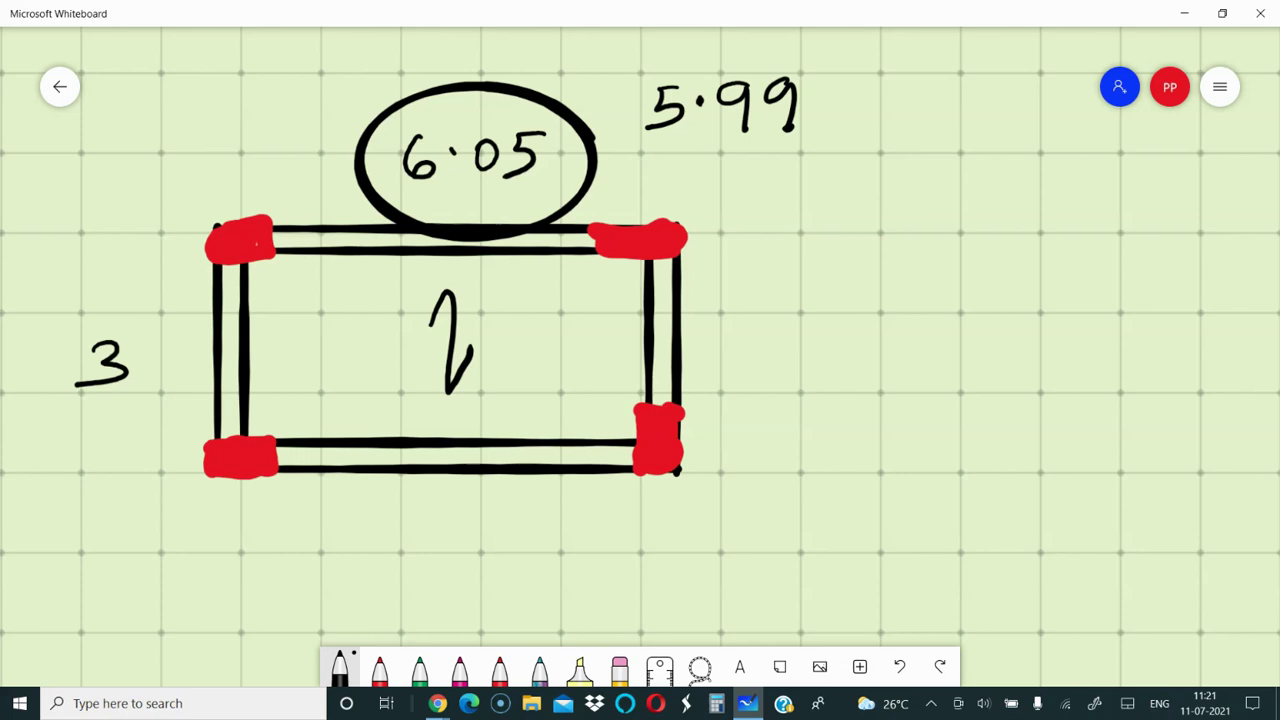
mouse_move(724, 46)
mouse_down()
mouse_move(664, 58)
mouse_move(800, 160)
mouse_move(740, 40)
mouse_up()
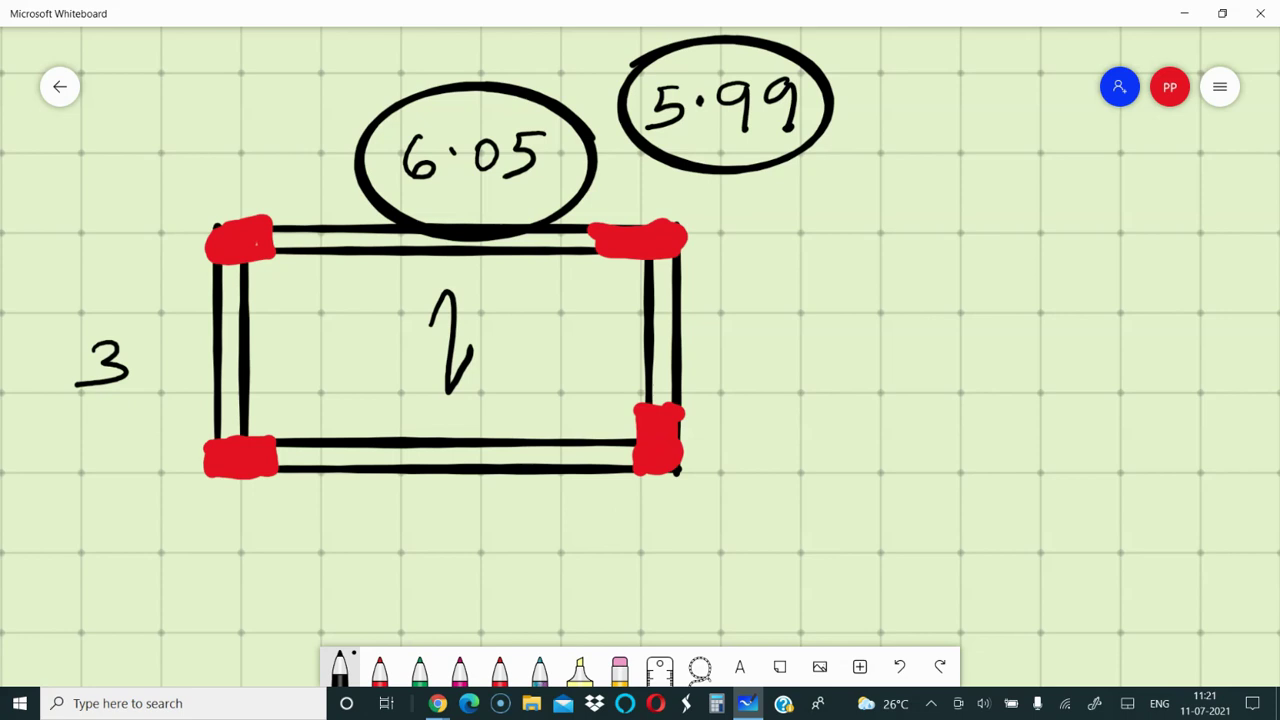
Begin an 'l' on the right, underline 5·99 and tick 6·05 as correct
mouse_move(1016, 288)
mouse_down()
mouse_move(1040, 238)
mouse_move(1024, 288)
mouse_up()
drag(676, 153, 907, 126)
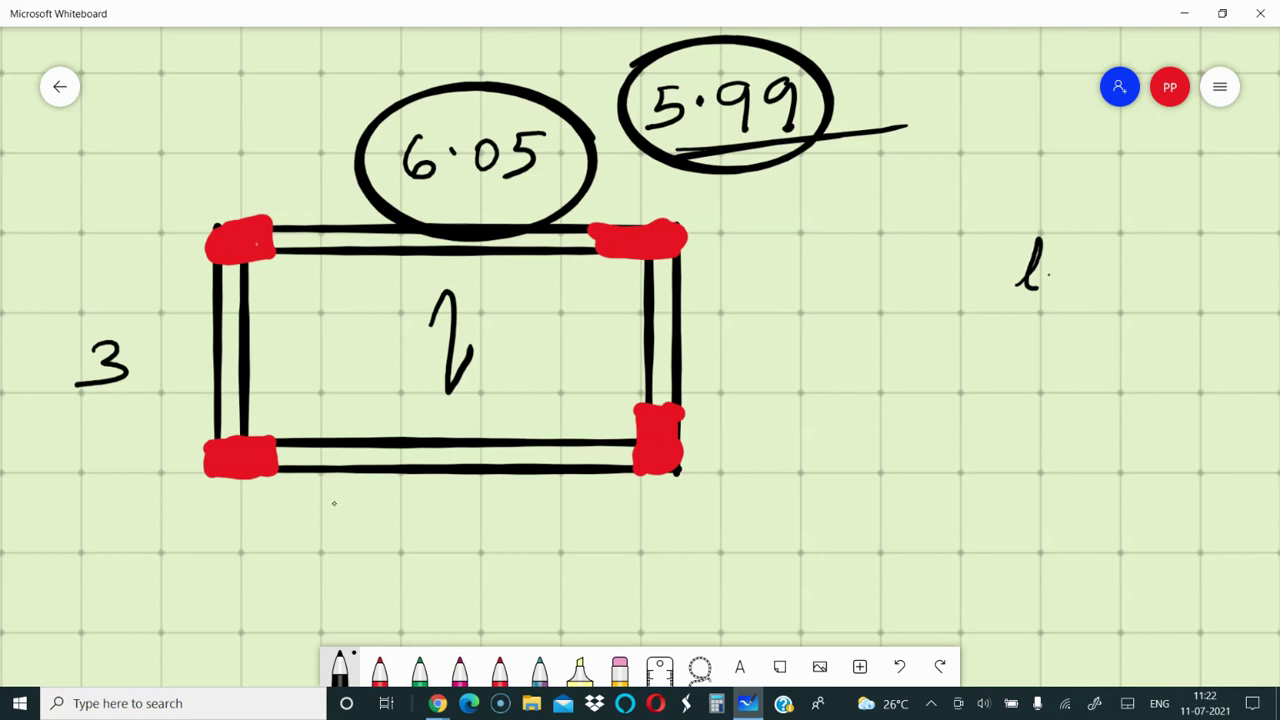
drag(312, 101, 384, 55)
Underline the 2 inside the slab, undoing the two stray extra strokes
drag(430, 379, 490, 378)
drag(516, 377, 563, 377)
drag(289, 348, 546, 344)
click(899, 666)
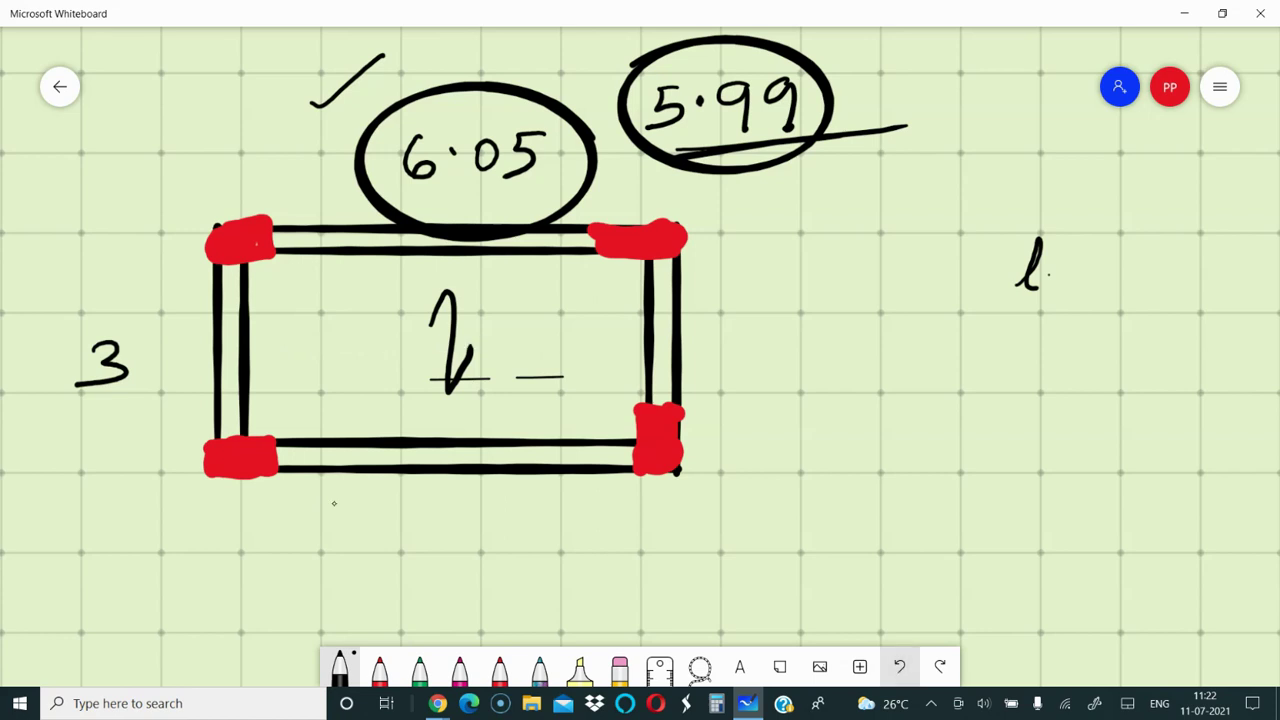
click(899, 666)
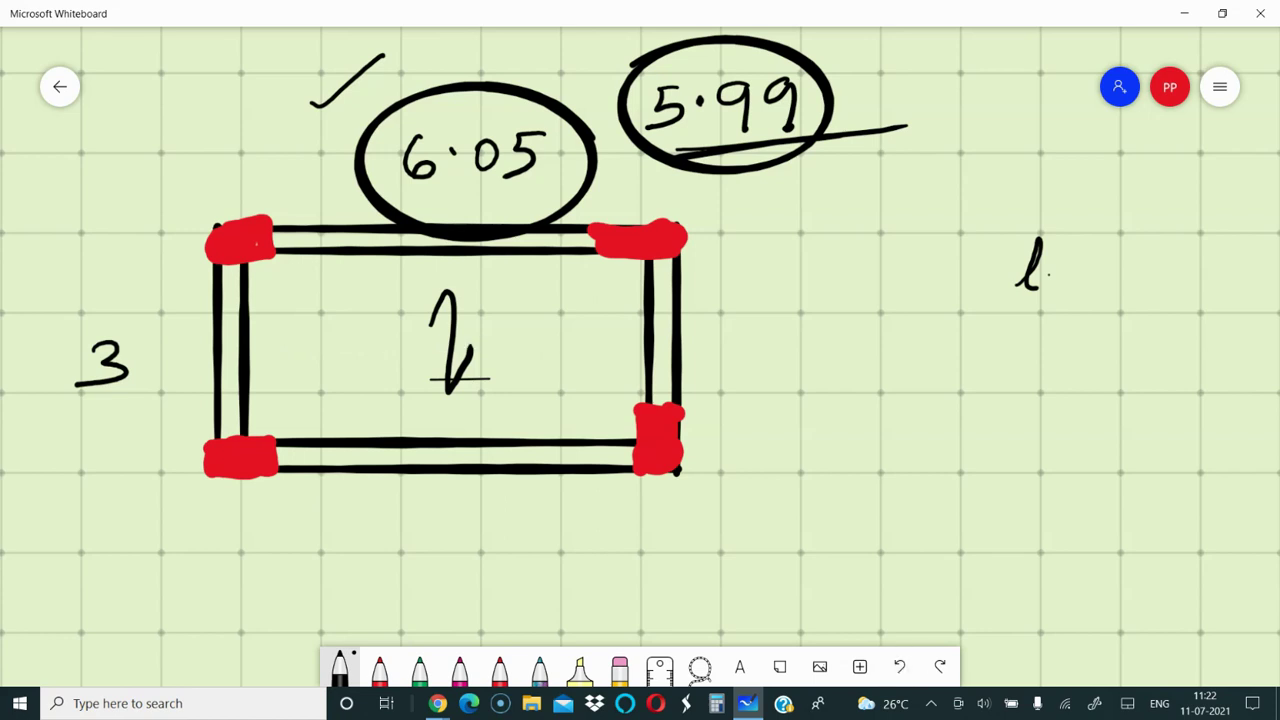
Handwrite the condition ly/lx ≥ 2 to the right of the plan
mouse_move(1054, 282)
mouse_down()
mouse_move(1080, 280)
mouse_move(1060, 318)
mouse_up()
drag(970, 332, 1126, 320)
mouse_move(1040, 348)
mouse_down()
mouse_move(1030, 398)
mouse_move(1082, 402)
mouse_up()
drag(1122, 392, 1082, 374)
mouse_move(1170, 301)
mouse_down()
mouse_move(1168, 330)
mouse_move(1200, 328)
mouse_up()
drag(1212, 306, 1246, 328)
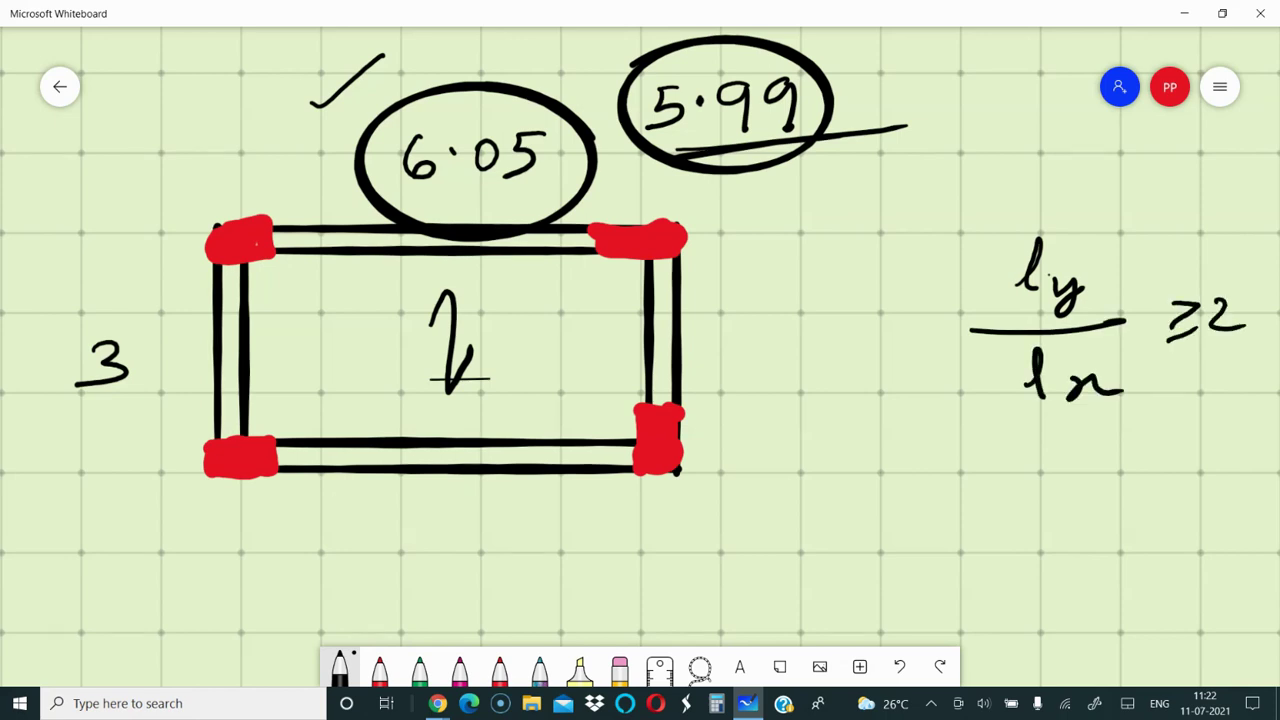
scroll(640, 356, down, 3)
scroll(640, 356, left, 2)
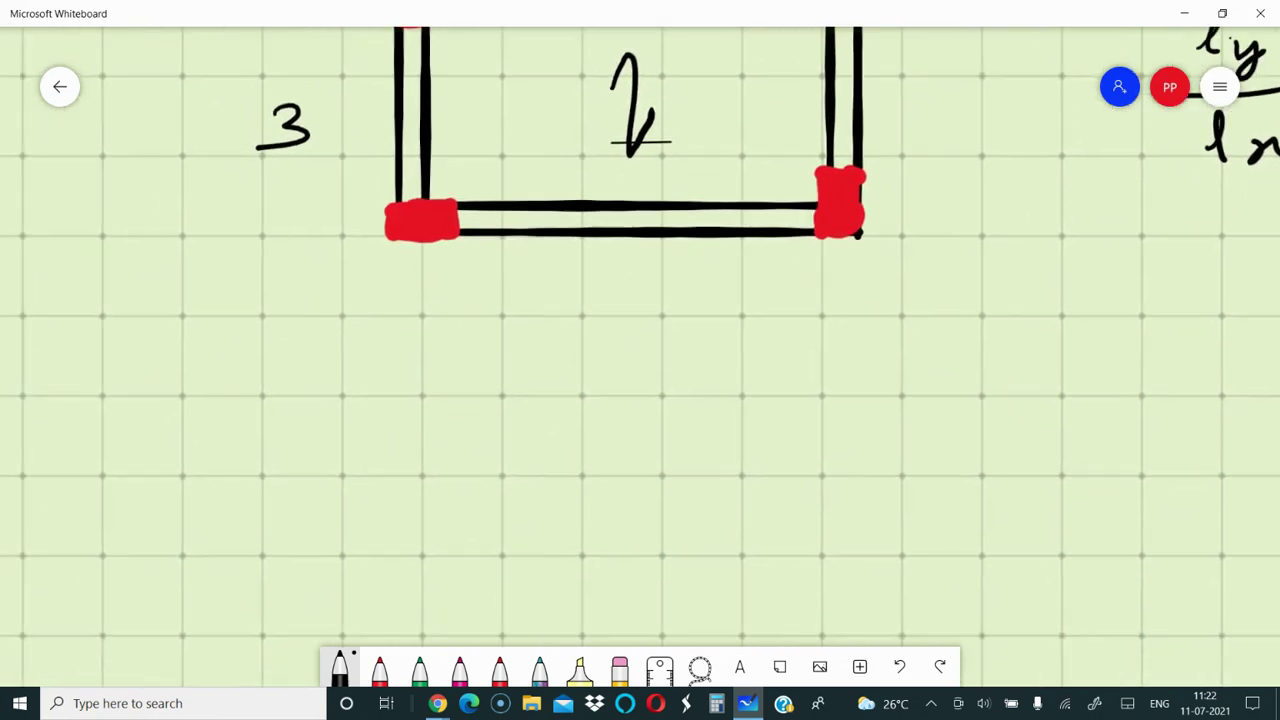
Draw a rectangle below the plan with envelope-shaped yield lines from its corners
scroll(640, 356, right, 1)
scroll(640, 356, up, 1)
mouse_move(440, 342)
mouse_down()
mouse_move(442, 490)
mouse_move(842, 514)
mouse_move(850, 293)
mouse_move(428, 300)
mouse_move(440, 345)
mouse_up()
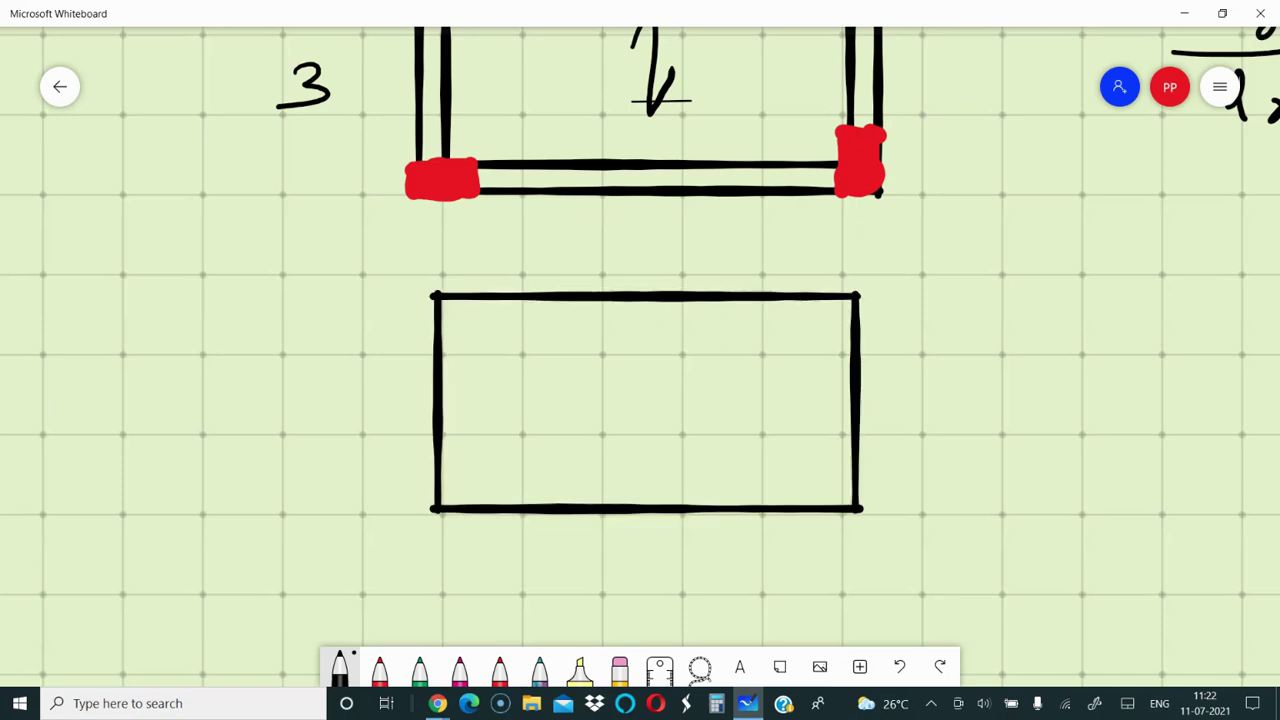
mouse_move(444, 303)
mouse_down()
mouse_move(553, 400)
mouse_move(444, 506)
mouse_up()
mouse_move(553, 400)
mouse_down()
mouse_move(753, 390)
mouse_move(838, 310)
mouse_up()
drag(750, 391, 862, 508)
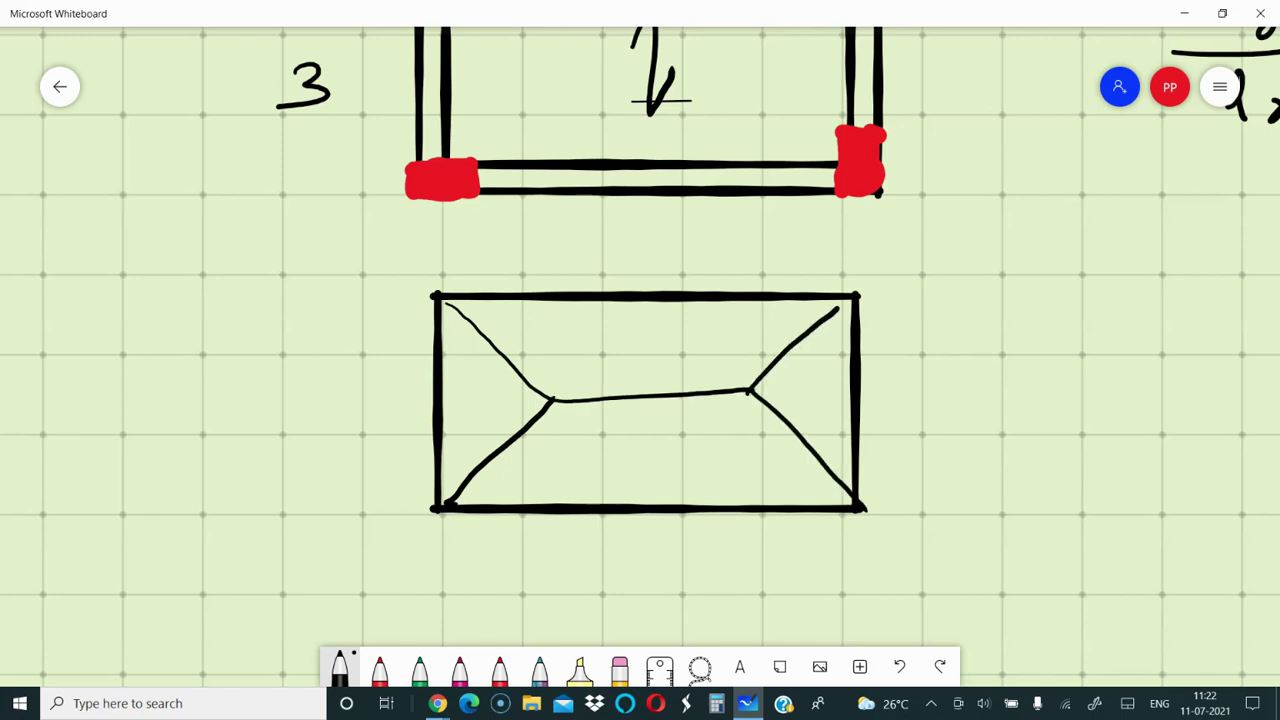
Hatch the left end triangle and add tick marks around and inside the rectangle
drag(473, 339, 446, 357)
mouse_move(511, 371)
mouse_down()
mouse_move(452, 386)
mouse_move(449, 415)
mouse_up()
drag(529, 410, 460, 444)
drag(369, 424, 410, 384)
drag(647, 458, 673, 432)
drag(632, 562, 672, 531)
drag(622, 346, 657, 320)
drag(633, 269, 673, 245)
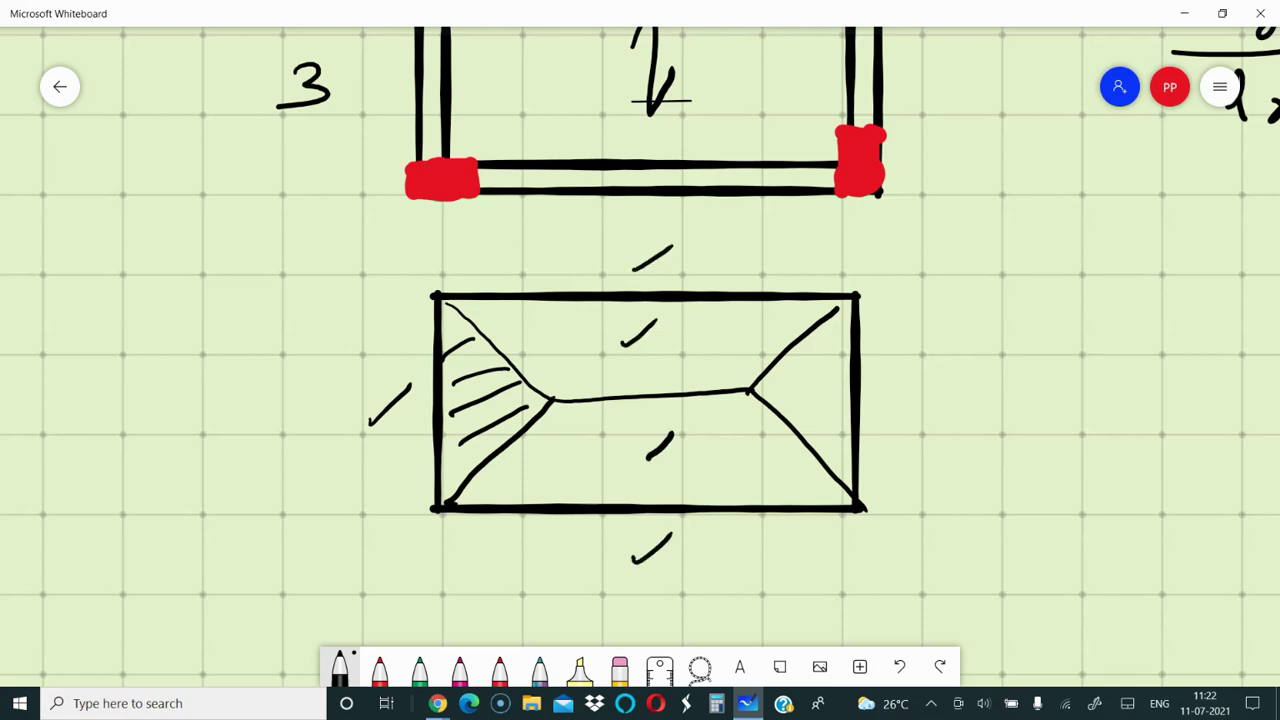
Hatch the right triangle, add a brace on the right and bolden the central yield line
drag(792, 386, 830, 366)
drag(779, 410, 835, 378)
drag(814, 423, 834, 404)
mouse_move(880, 319)
mouse_down()
mouse_move(898, 350)
mouse_move(879, 492)
mouse_up()
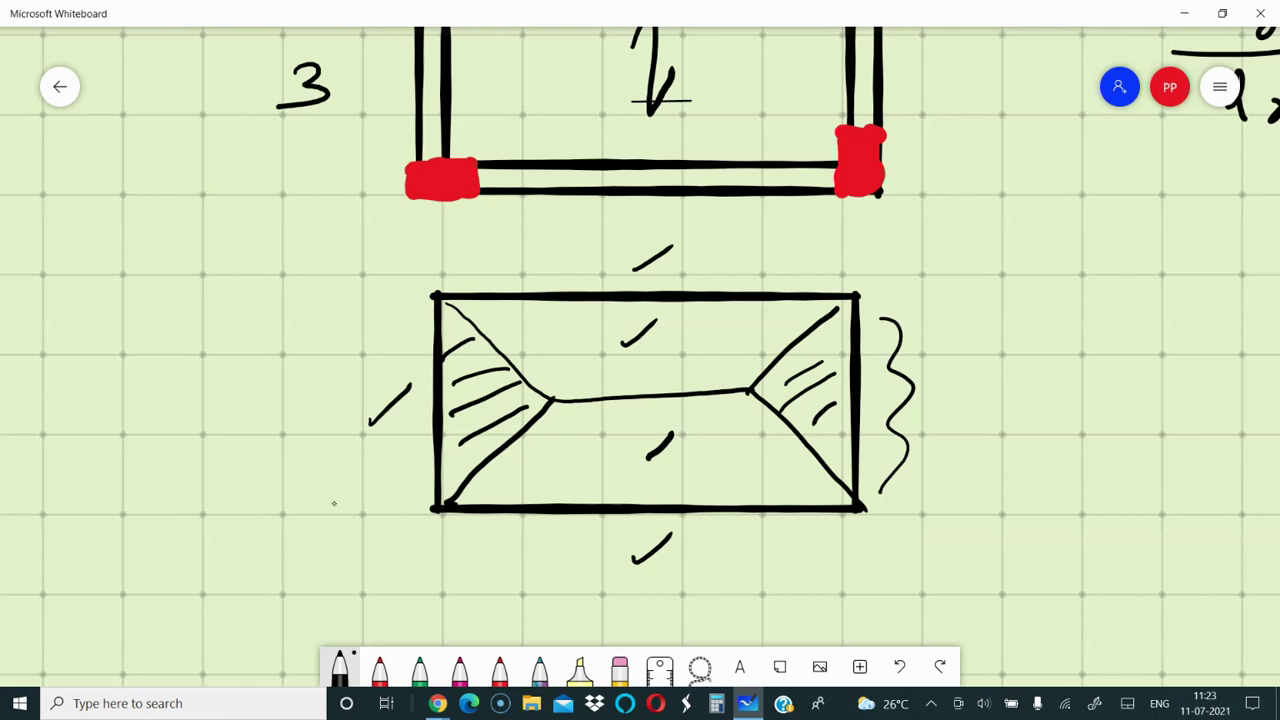
drag(555, 400, 752, 391)
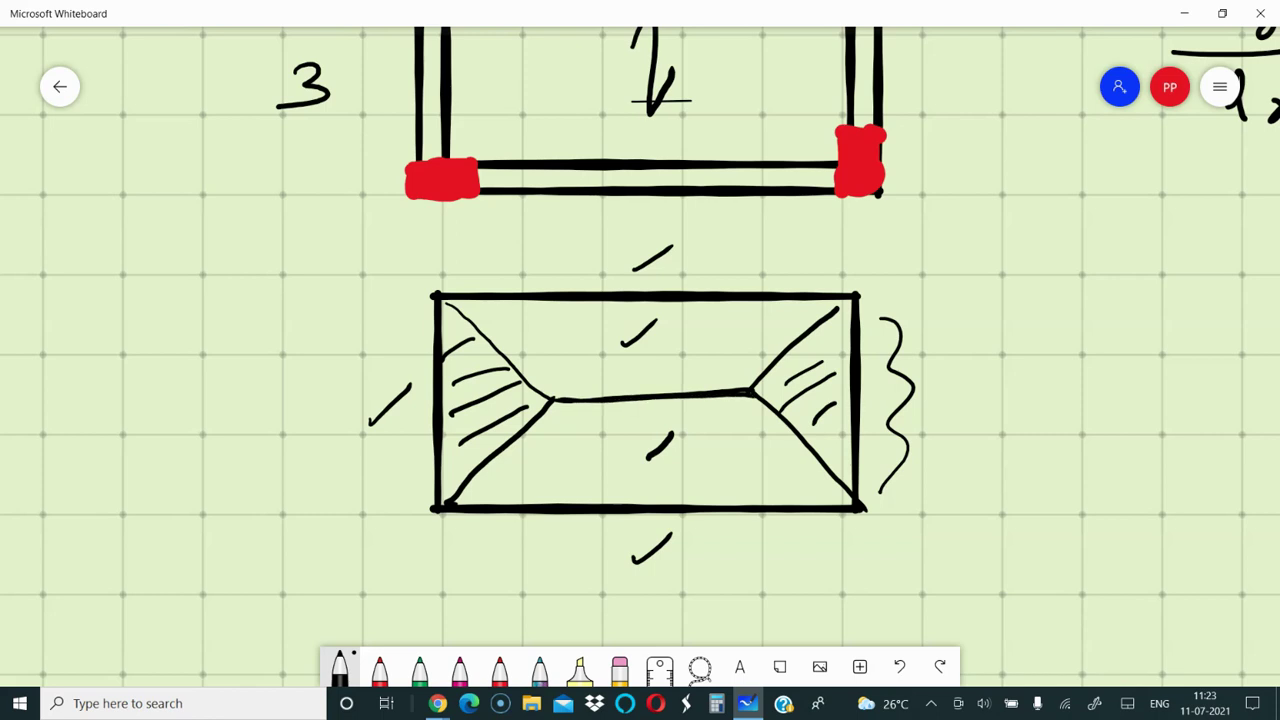